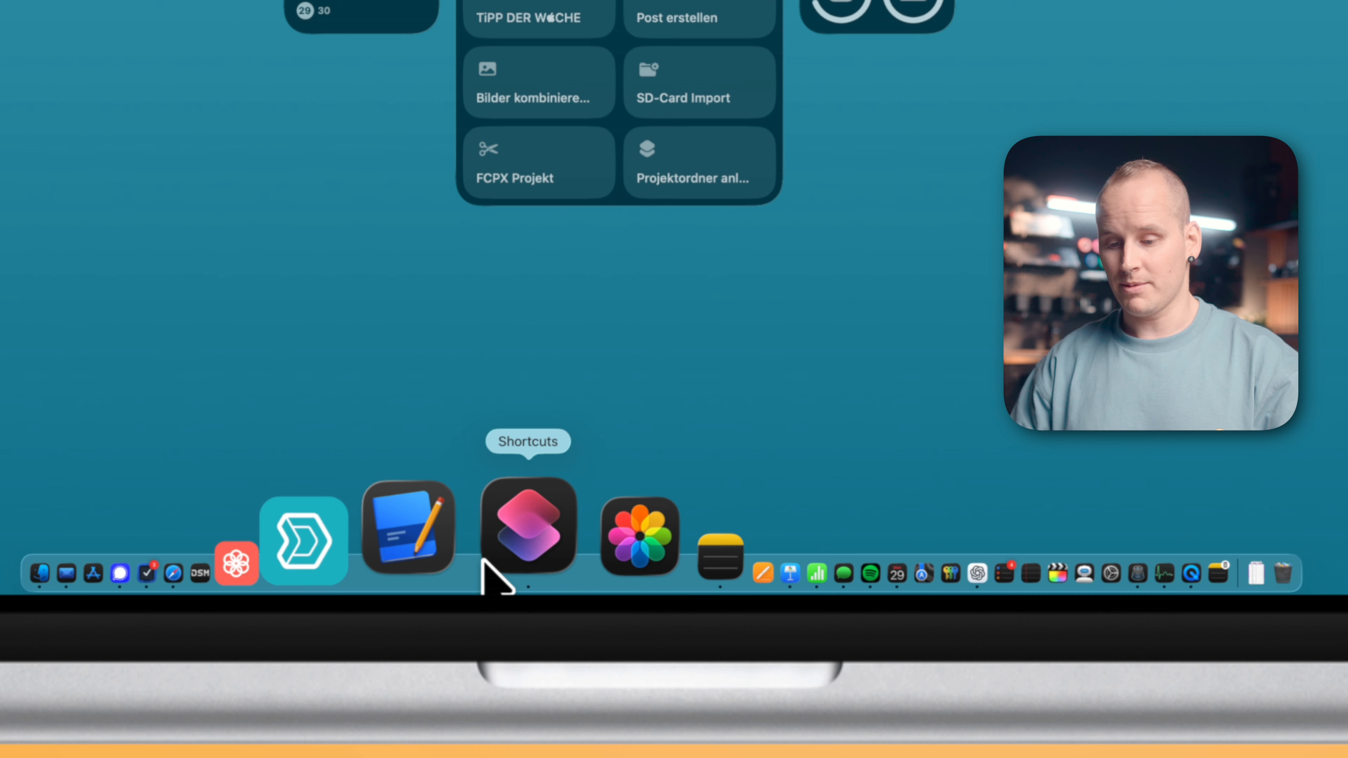
- Open Shortcuts, create a new shortcut and name it "Rename Files with creation Date"
click(494, 573)
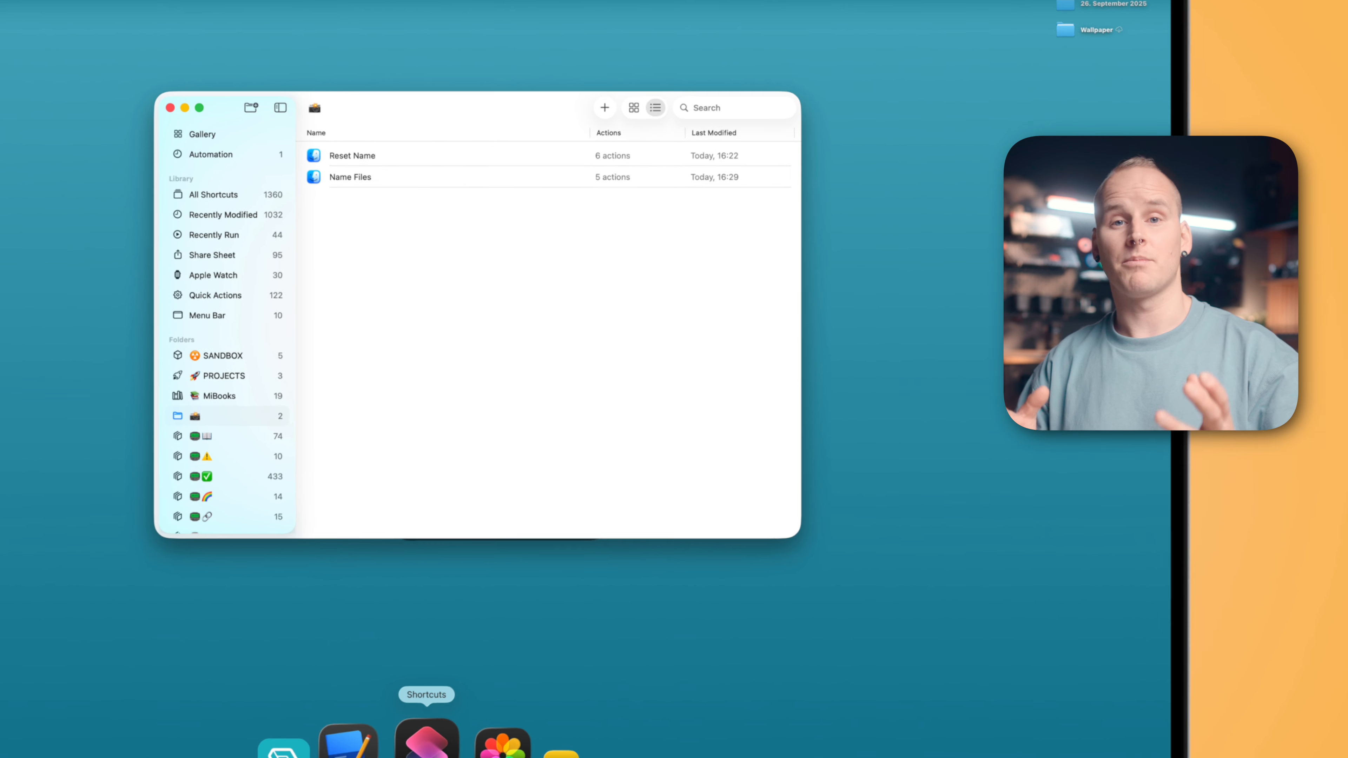
click(637, 66)
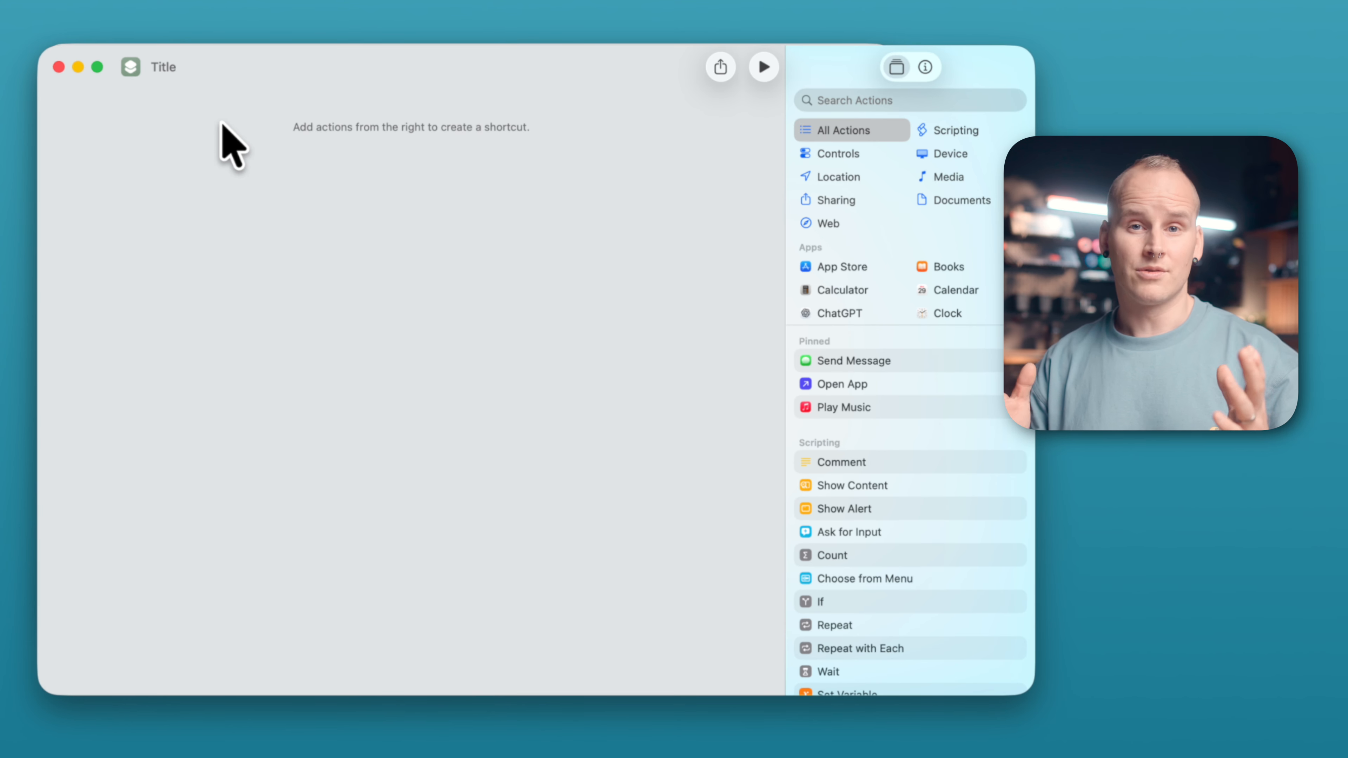
click(162, 65)
text(Rename Files)
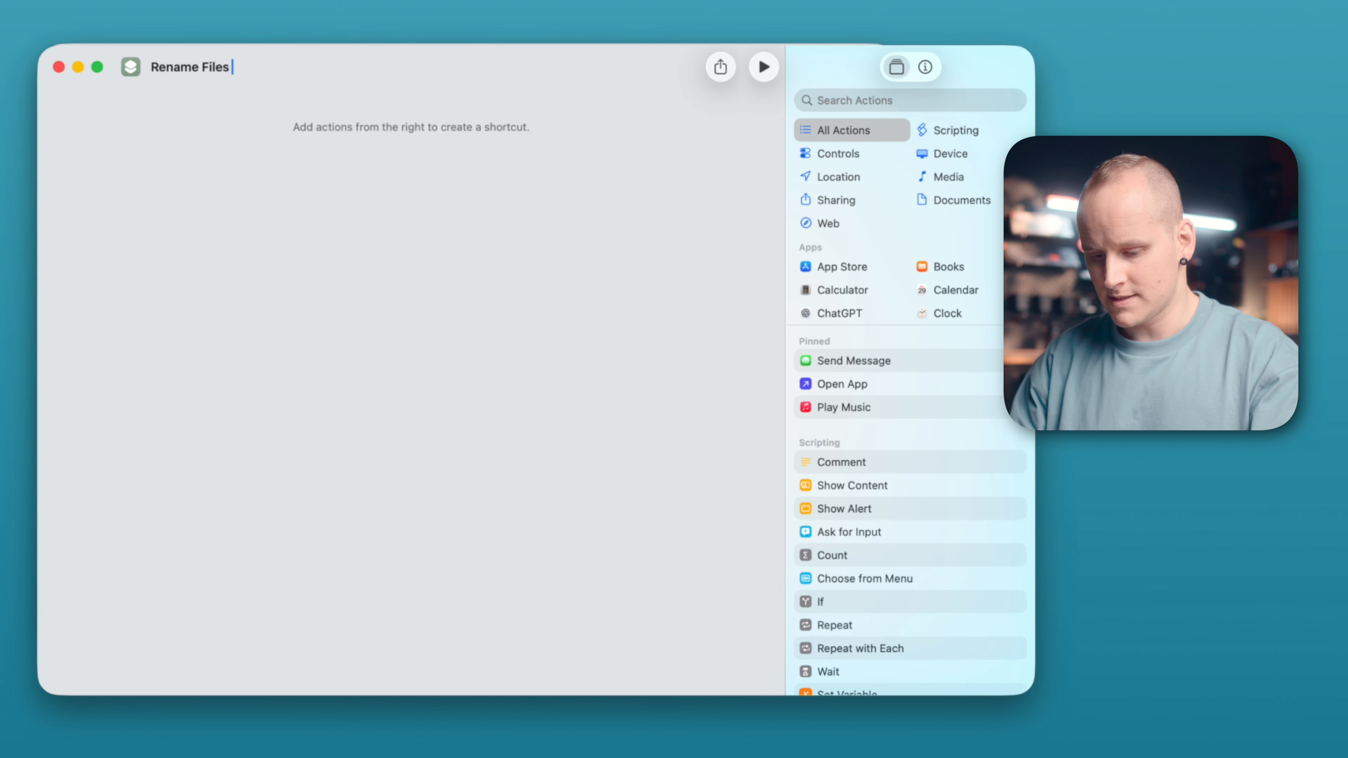
text( with creation Date)
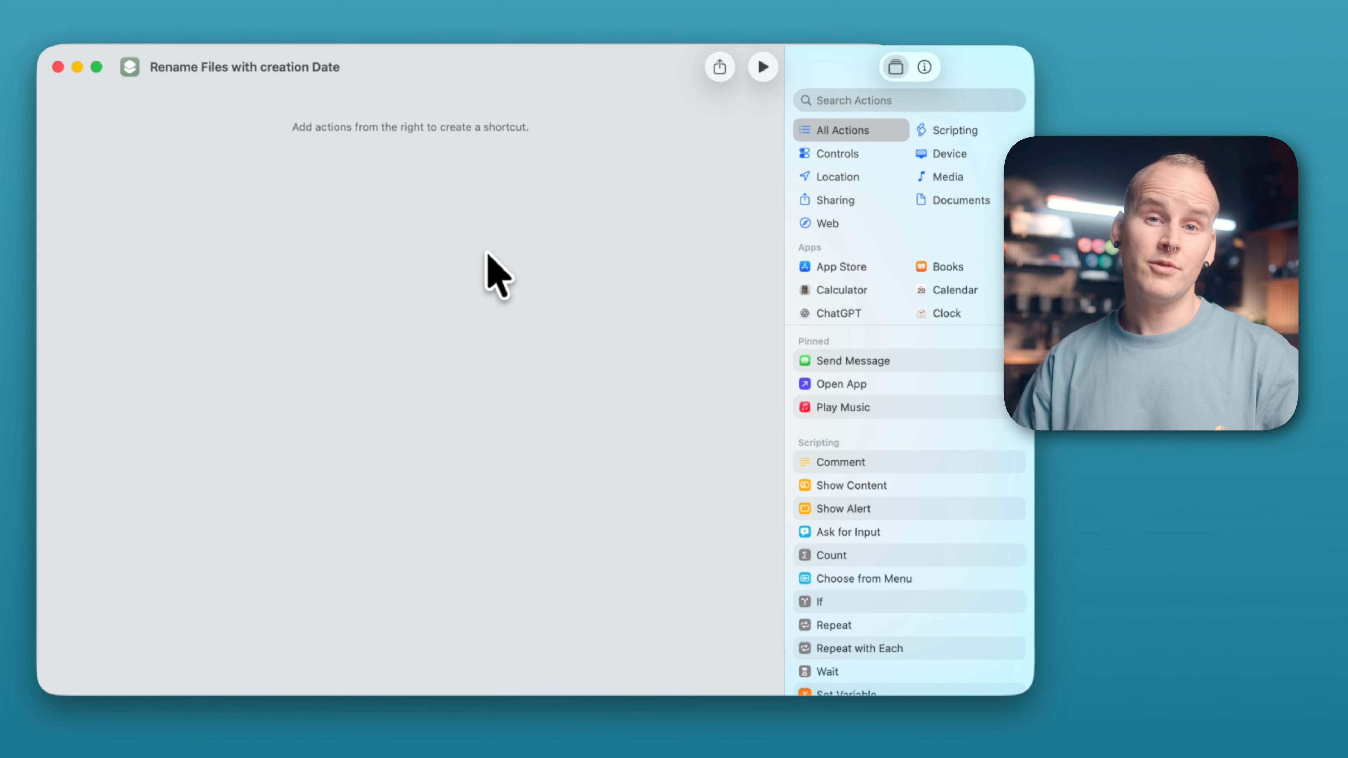
- Search for and add the Get Selected Files in Finder action
click(130, 67)
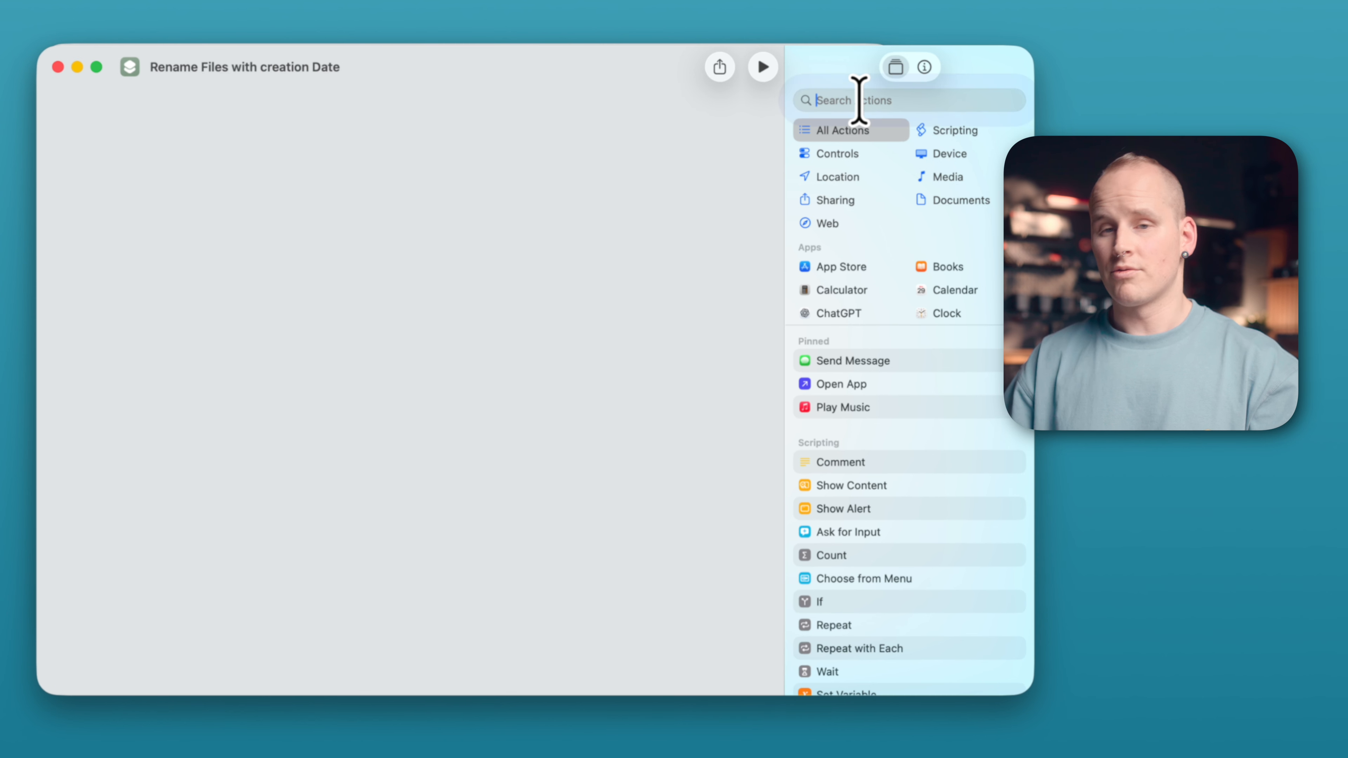
click(859, 100)
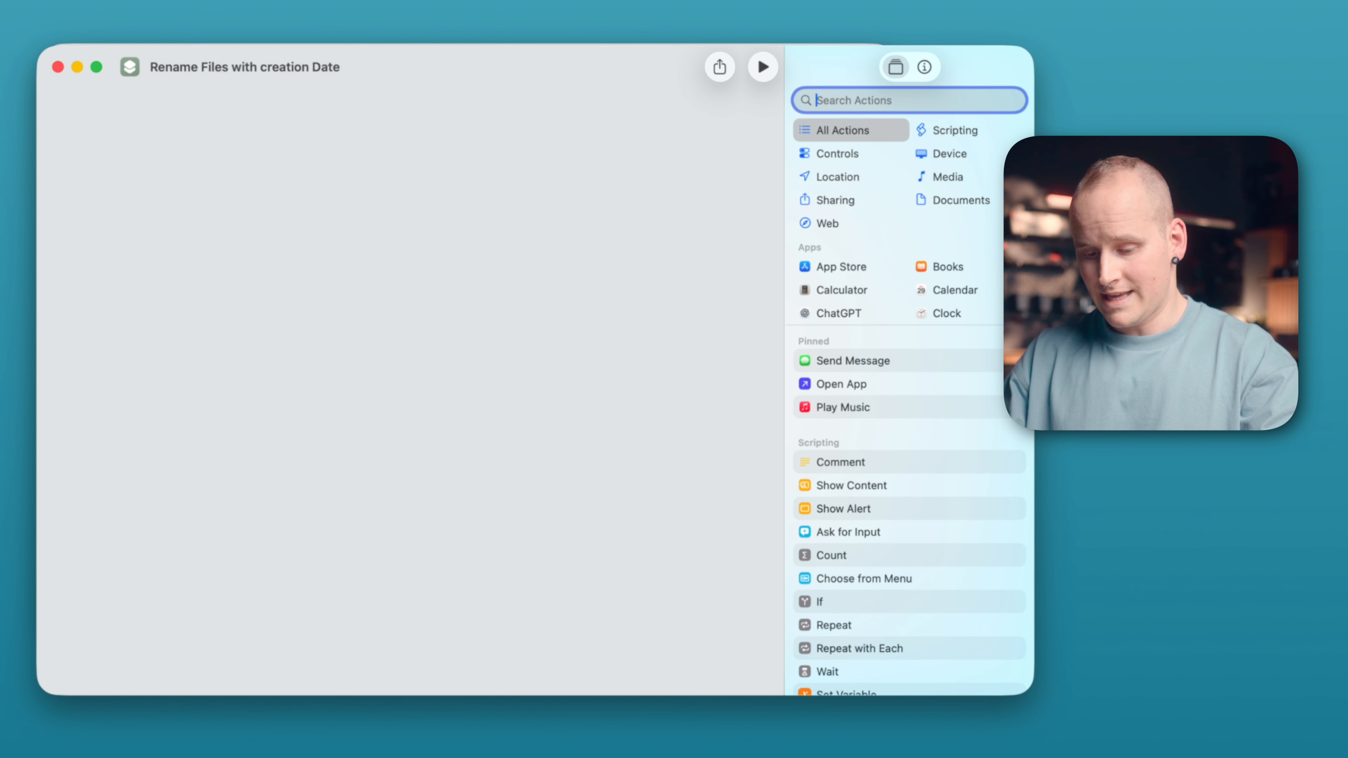
text(get selected file)
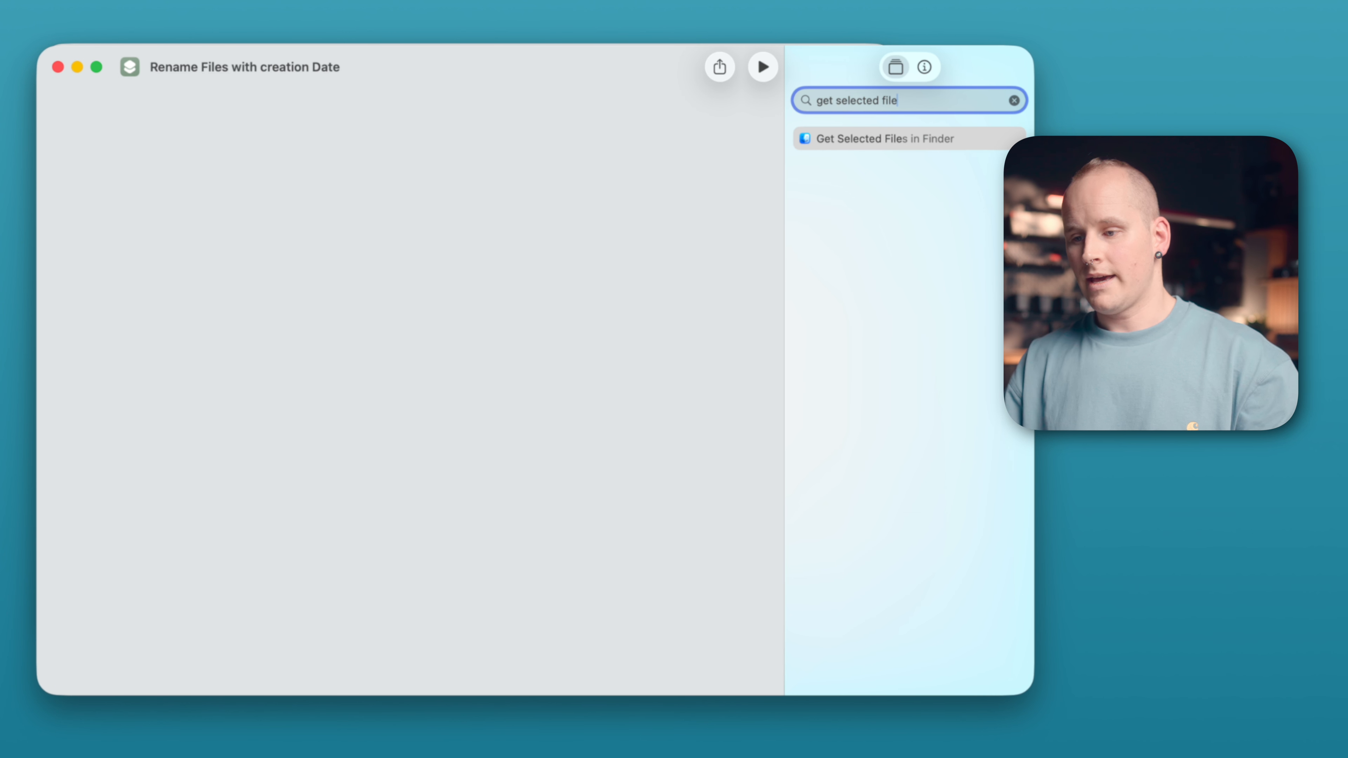
click(990, 141)
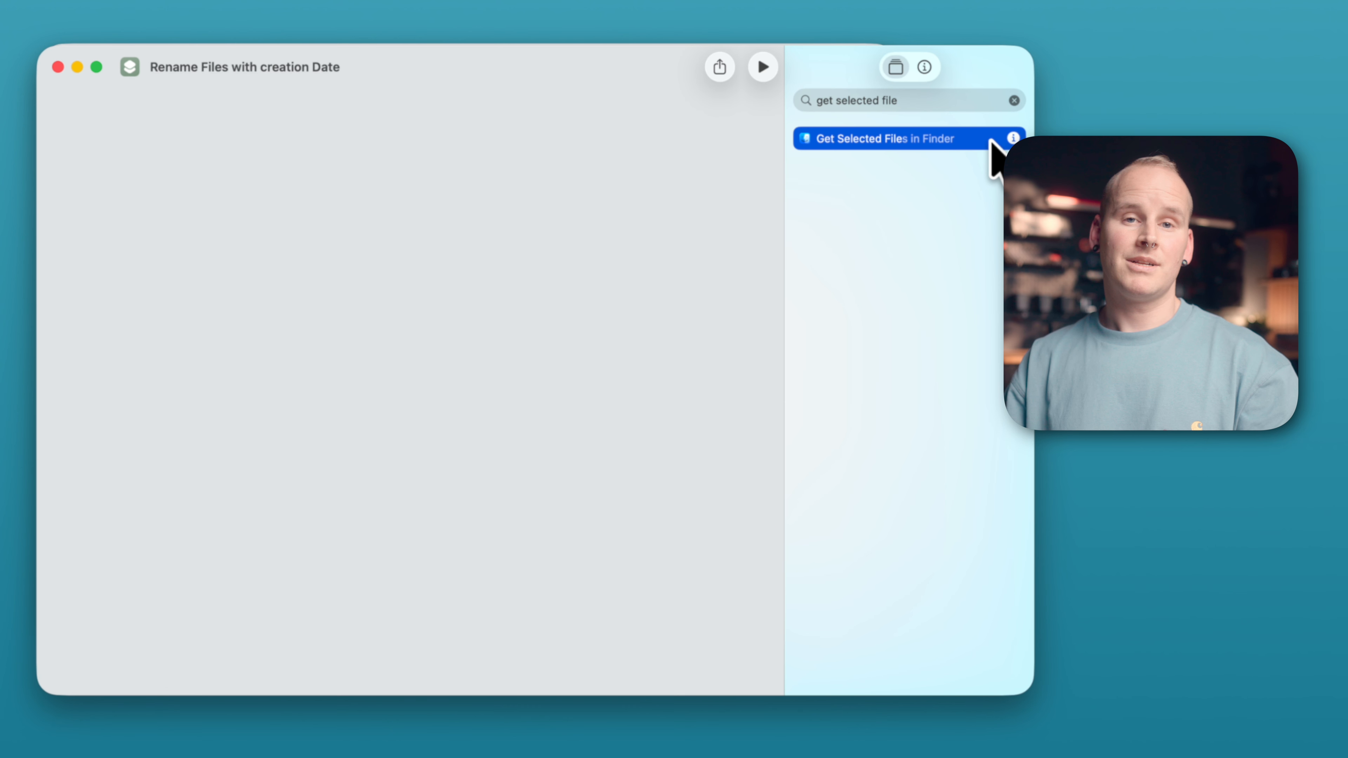
double_click(970, 140)
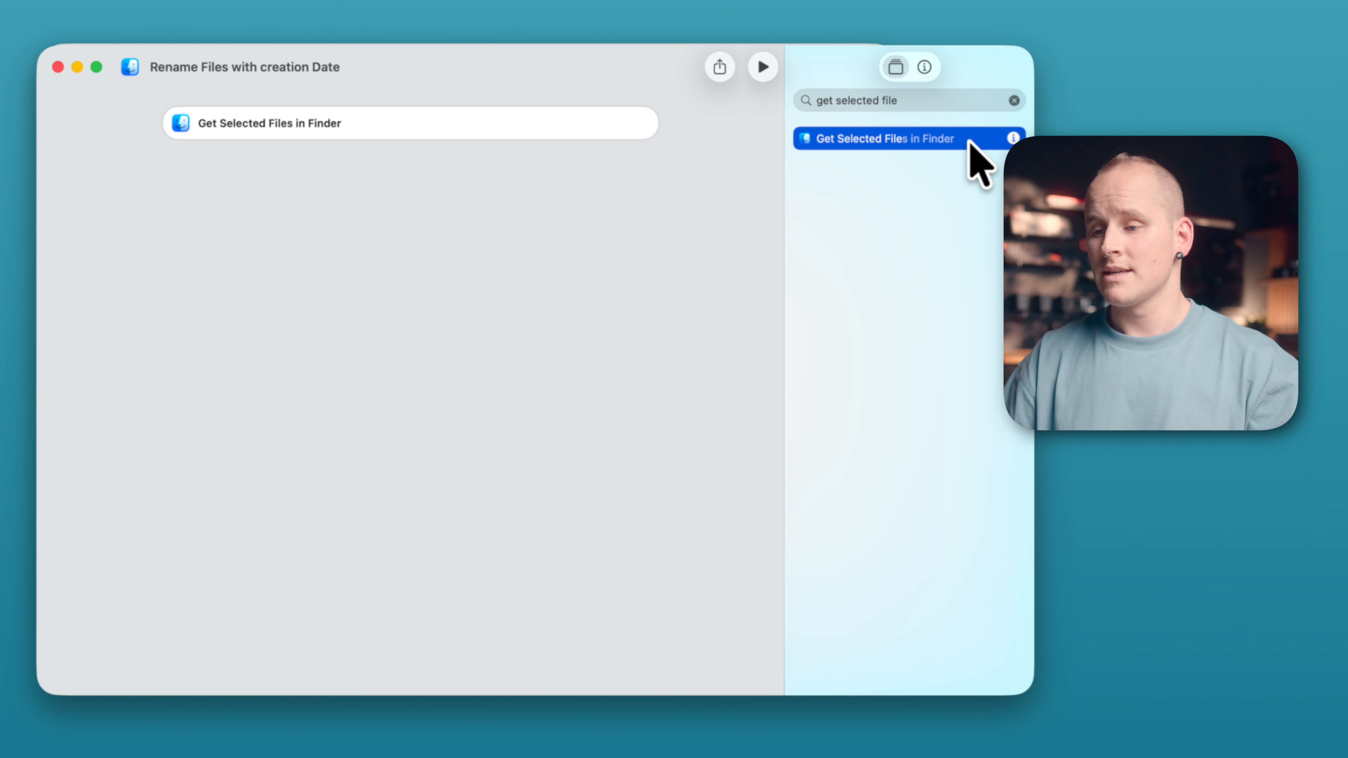
- Search for and add a Repeat with Each action after it
click(942, 102)
text(repeat with each)
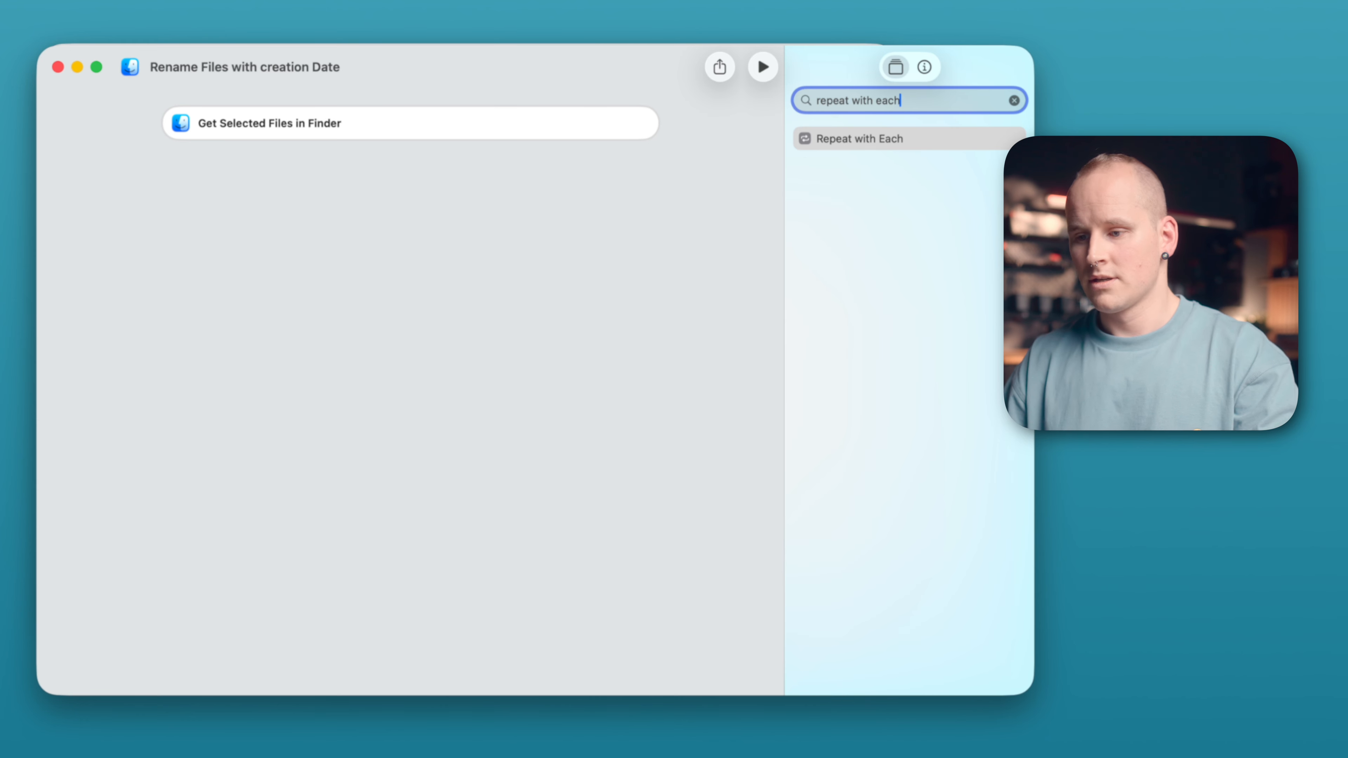
click(932, 140)
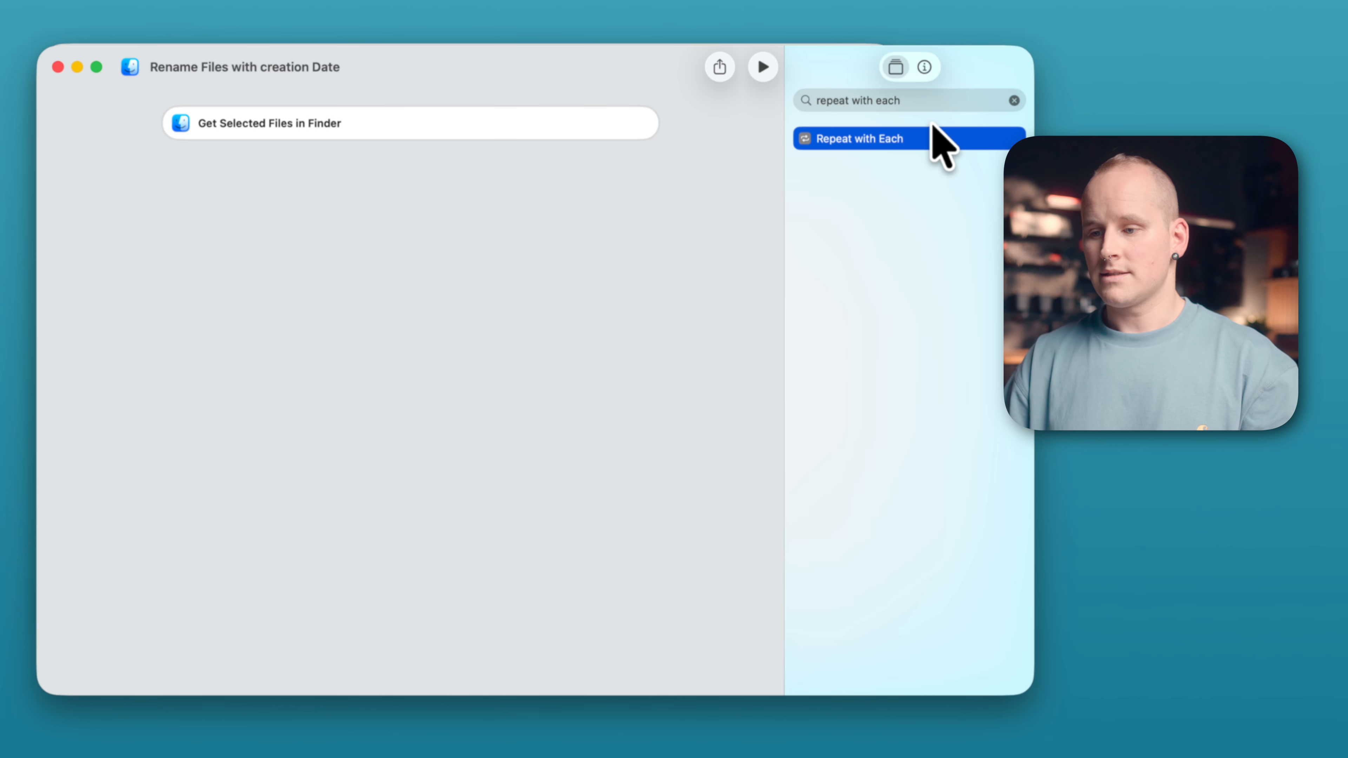
double_click(948, 145)
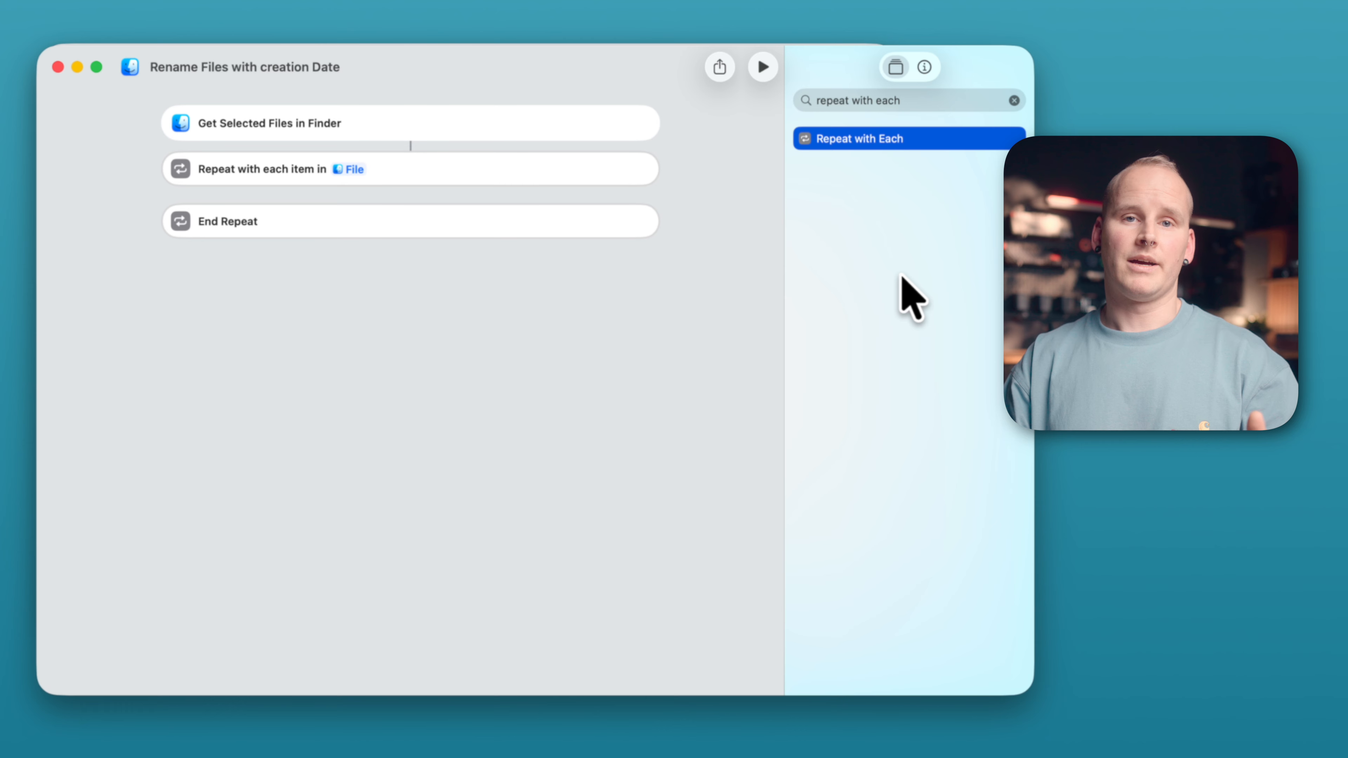
- Add a Get Details of Files action inside the repeat loop and set it to get the Name
click(911, 98)
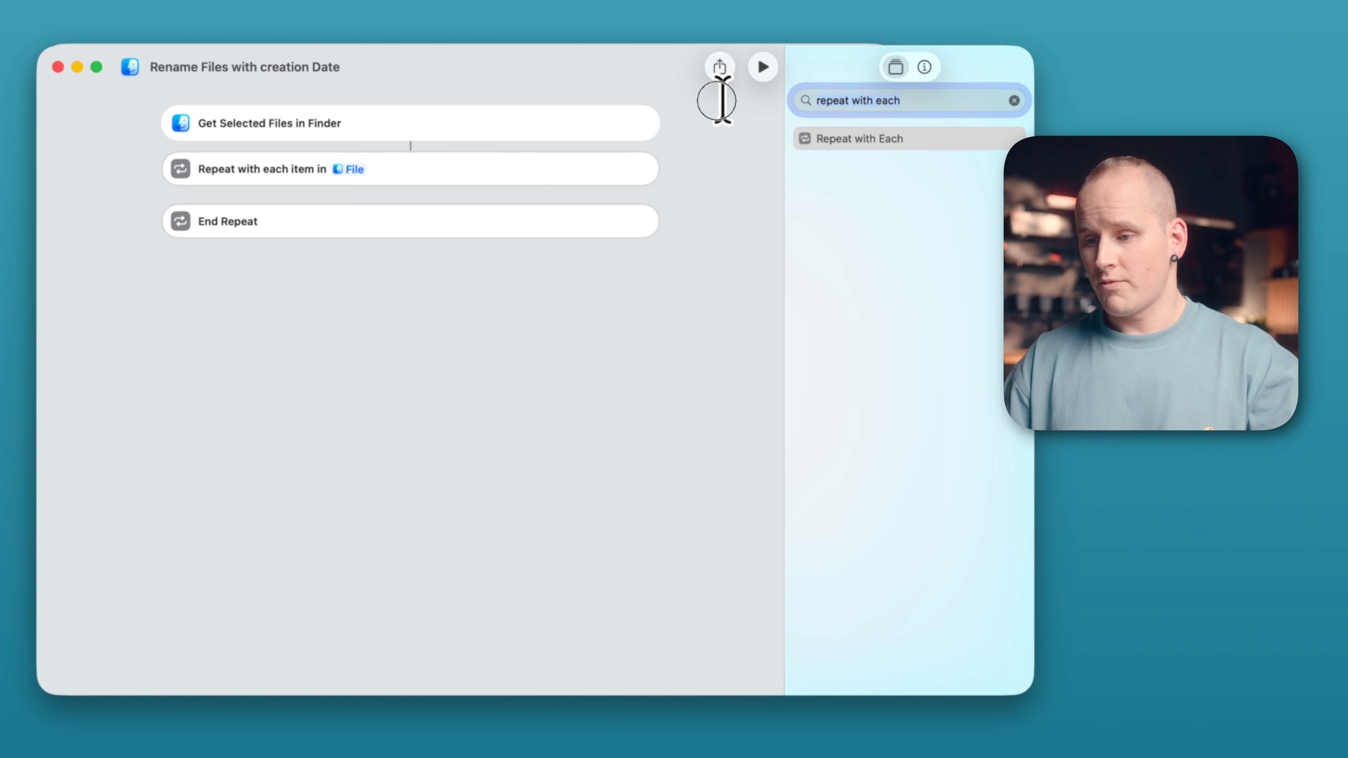
text(get details )
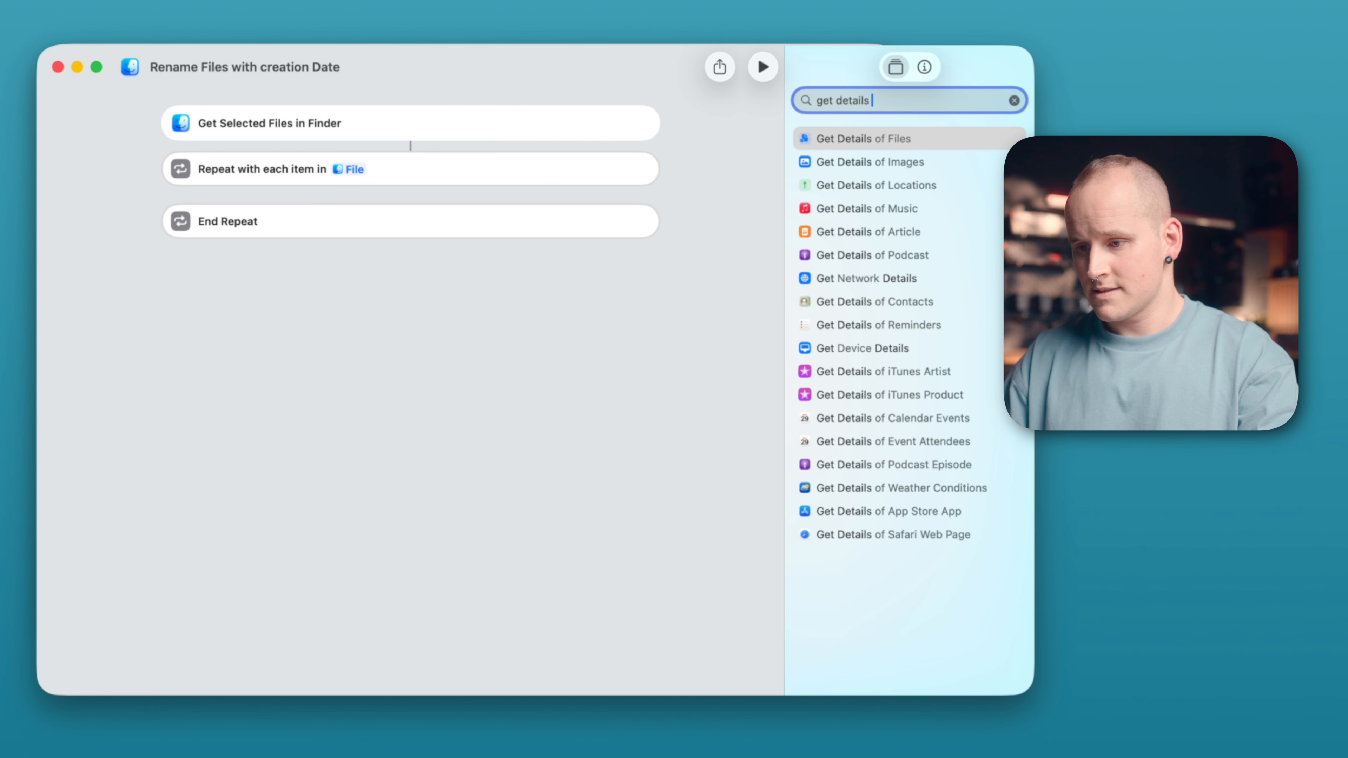
text(of files)
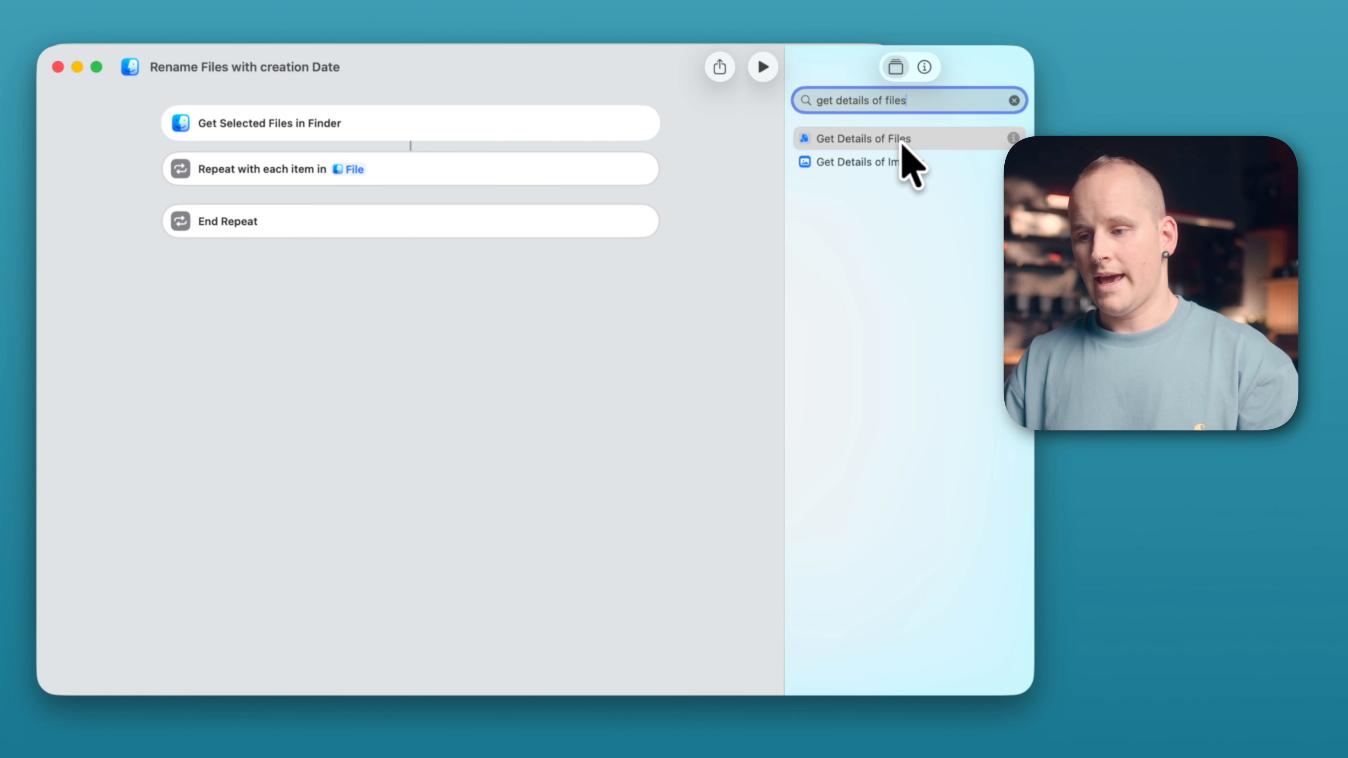
click(924, 139)
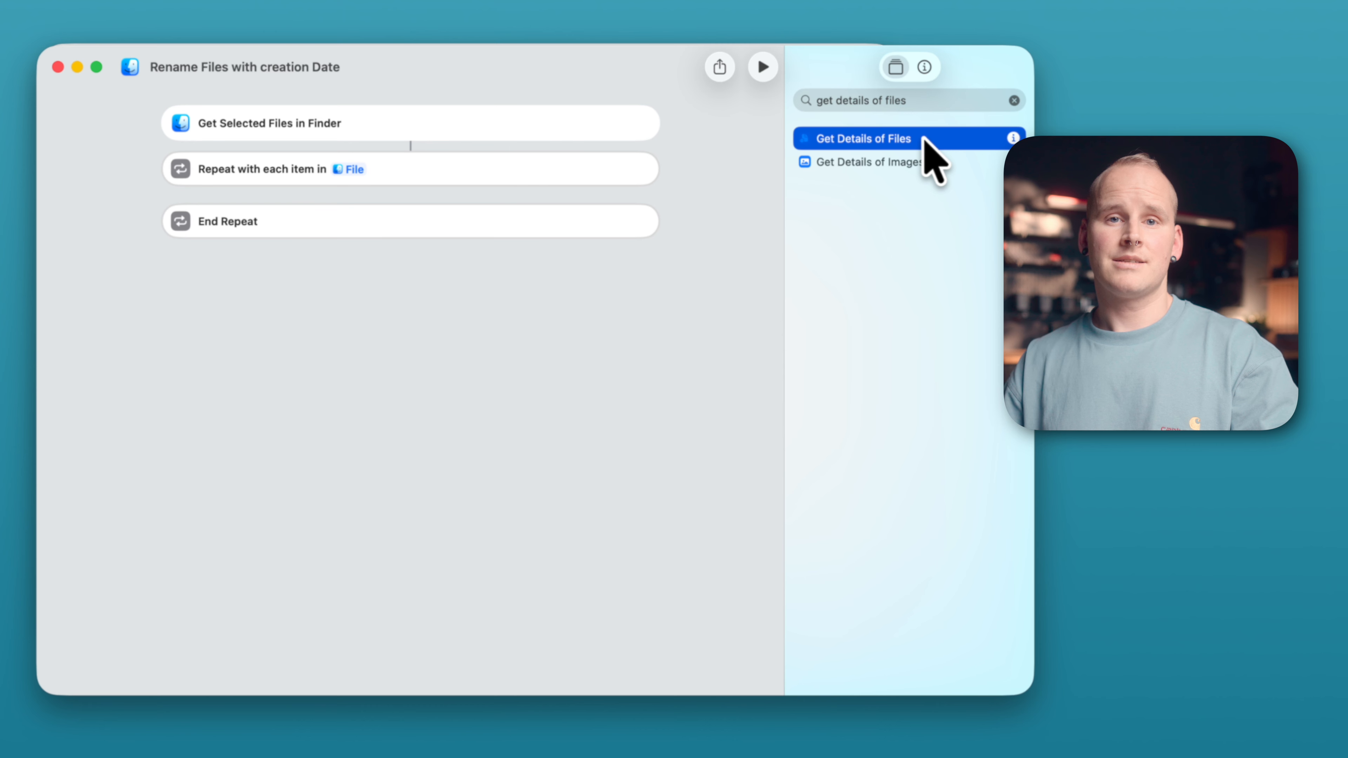
drag(925, 140, 443, 225)
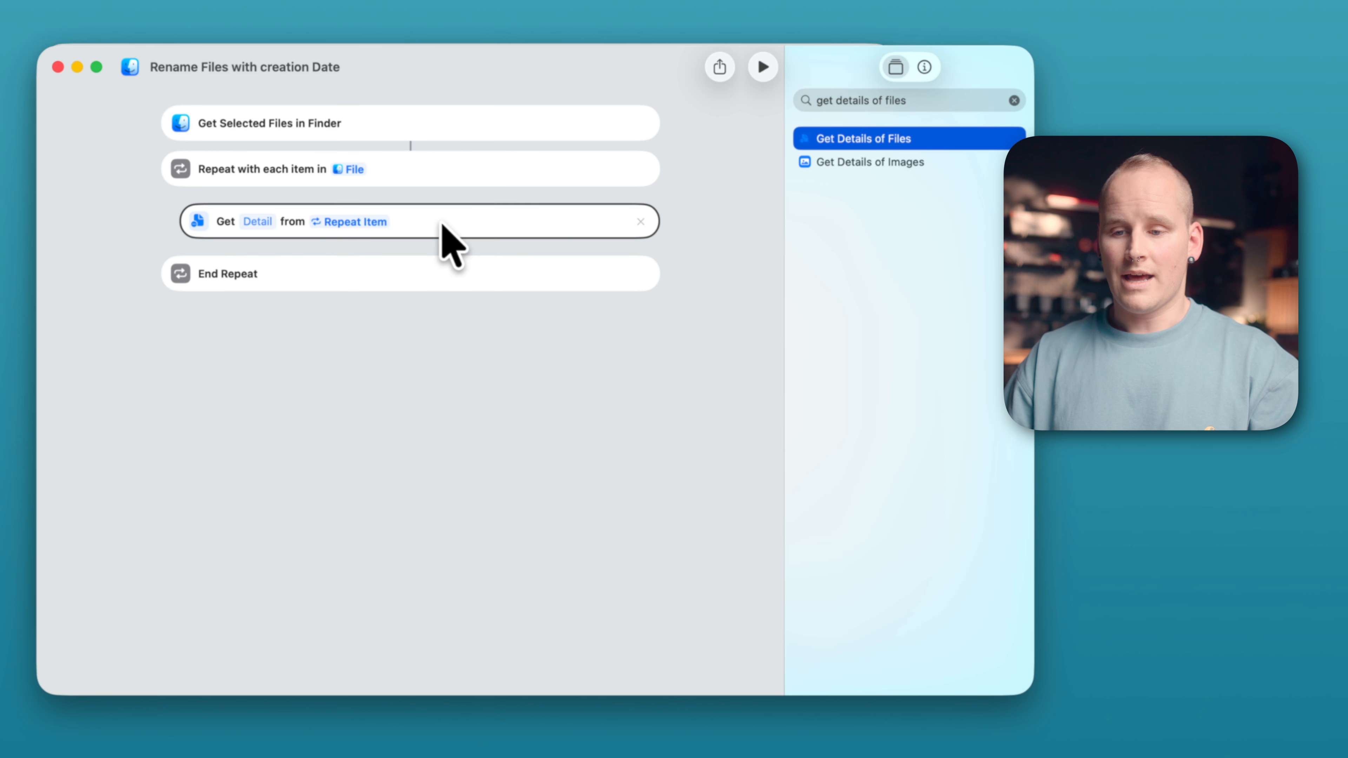
click(263, 223)
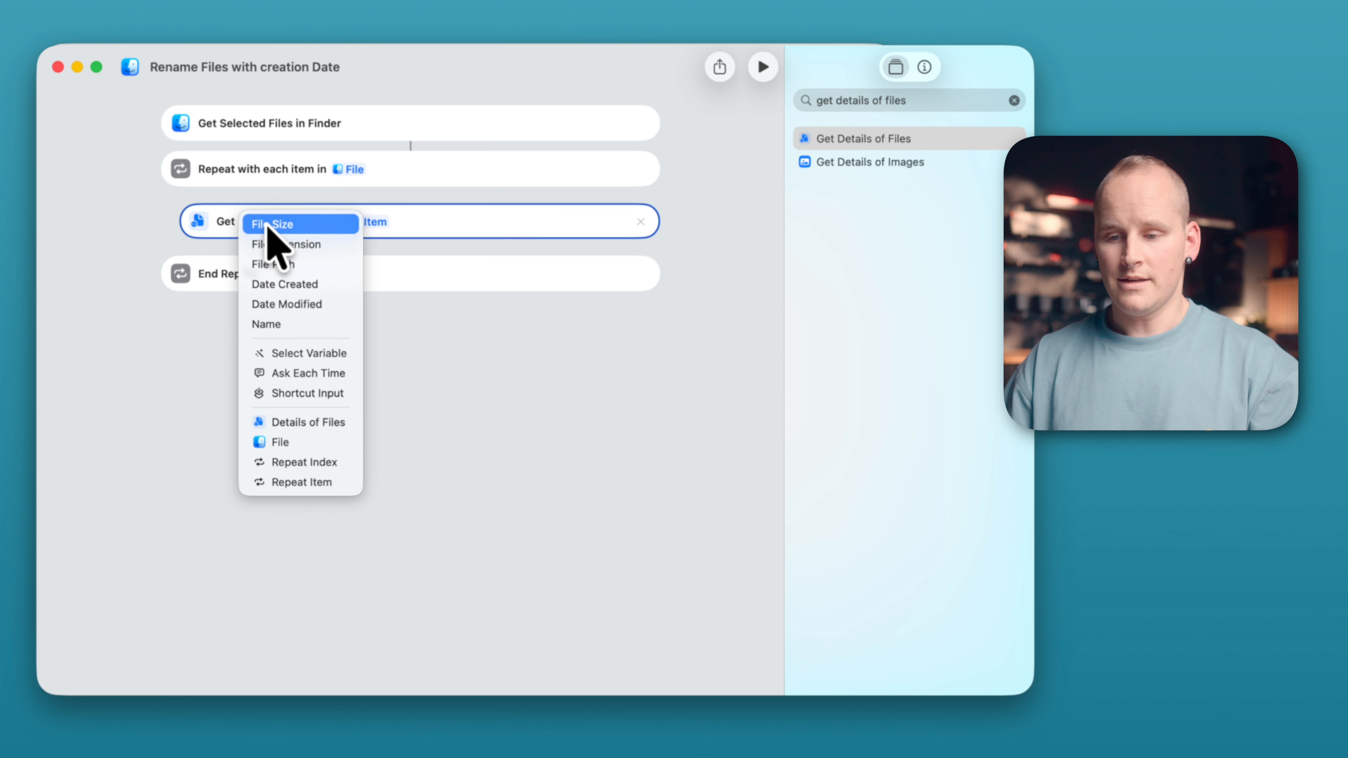
click(289, 325)
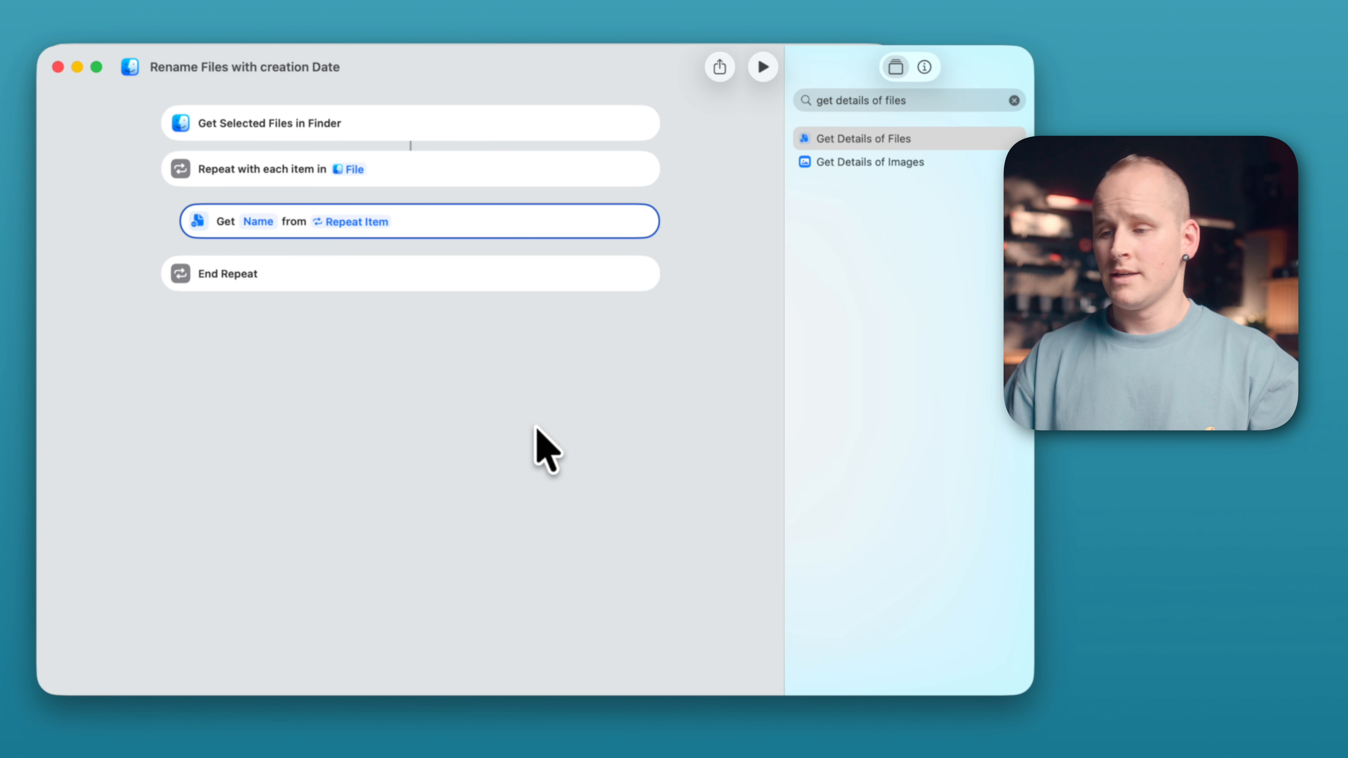
- Add a Rename File action inside the loop and set the file to rename to Repeat Item
click(920, 101)
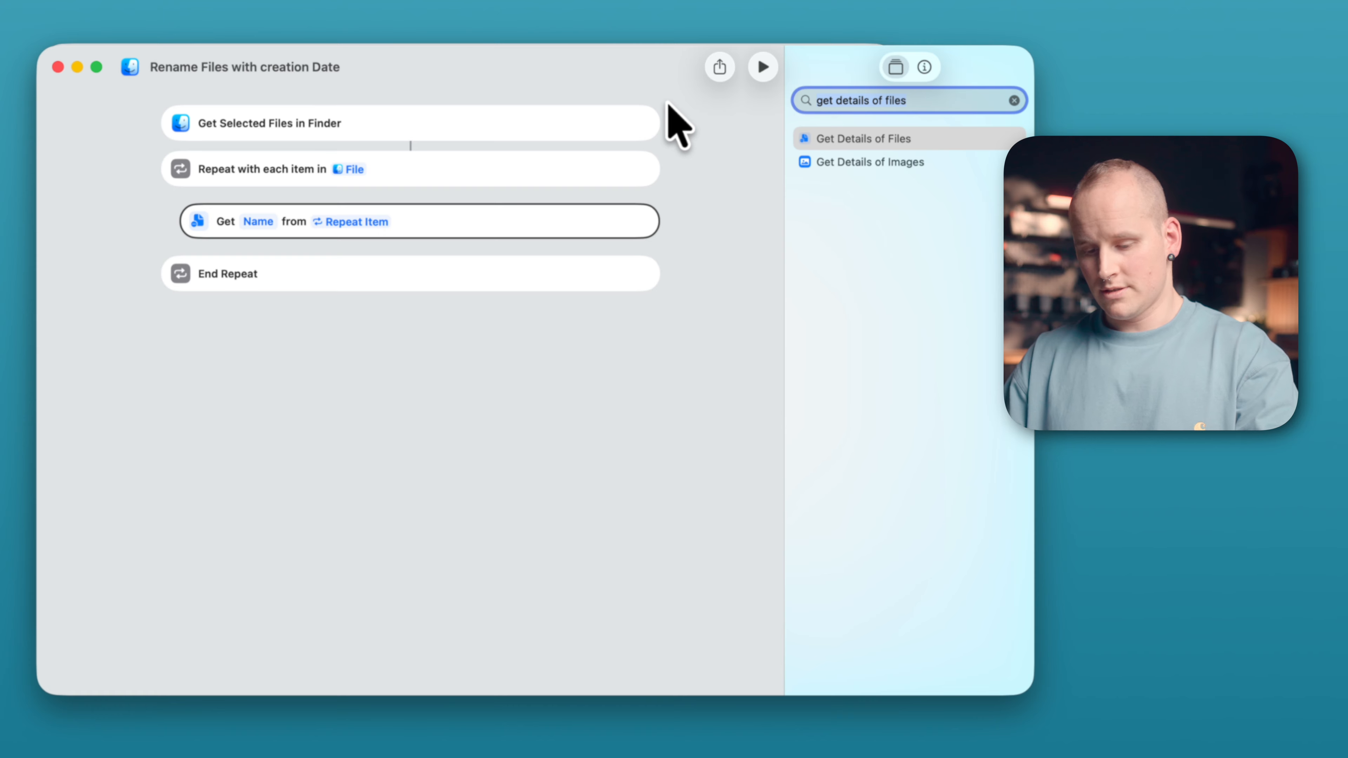
text(rename file)
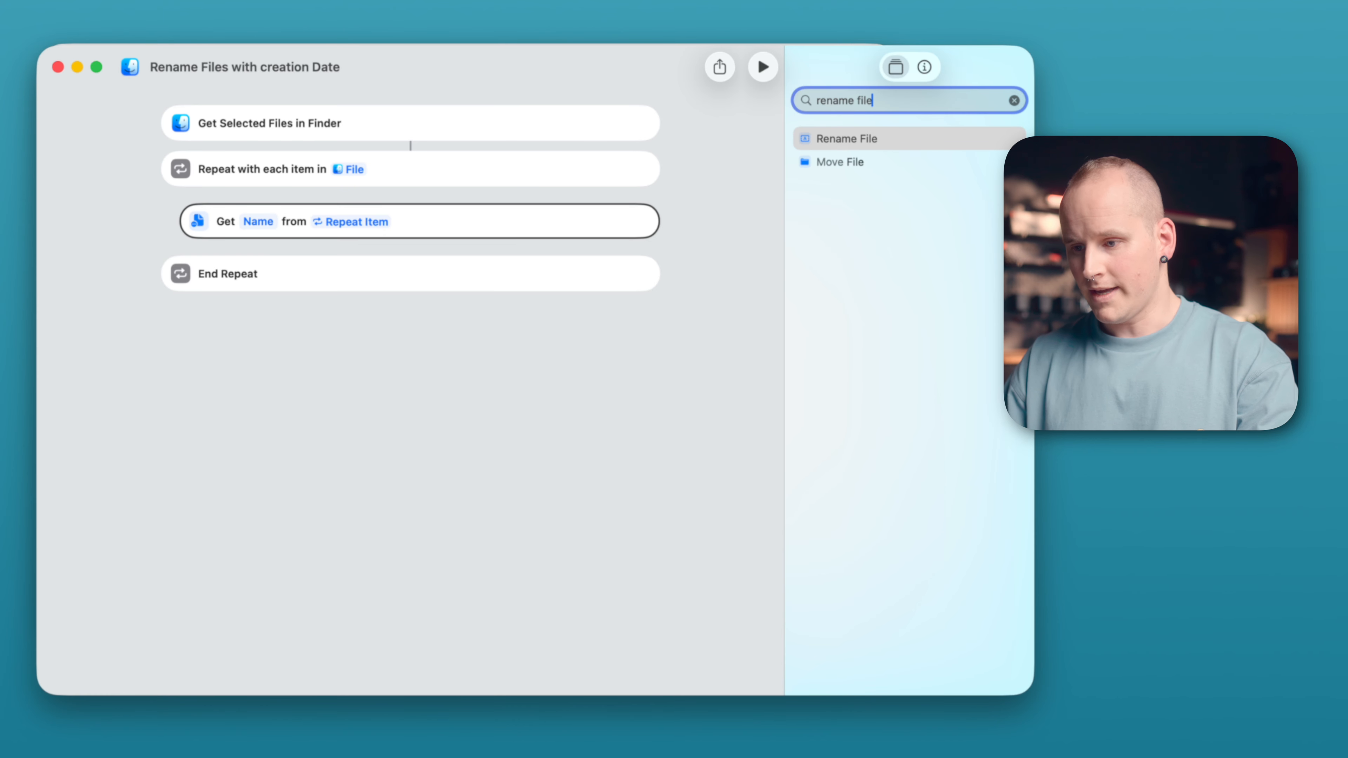
click(891, 140)
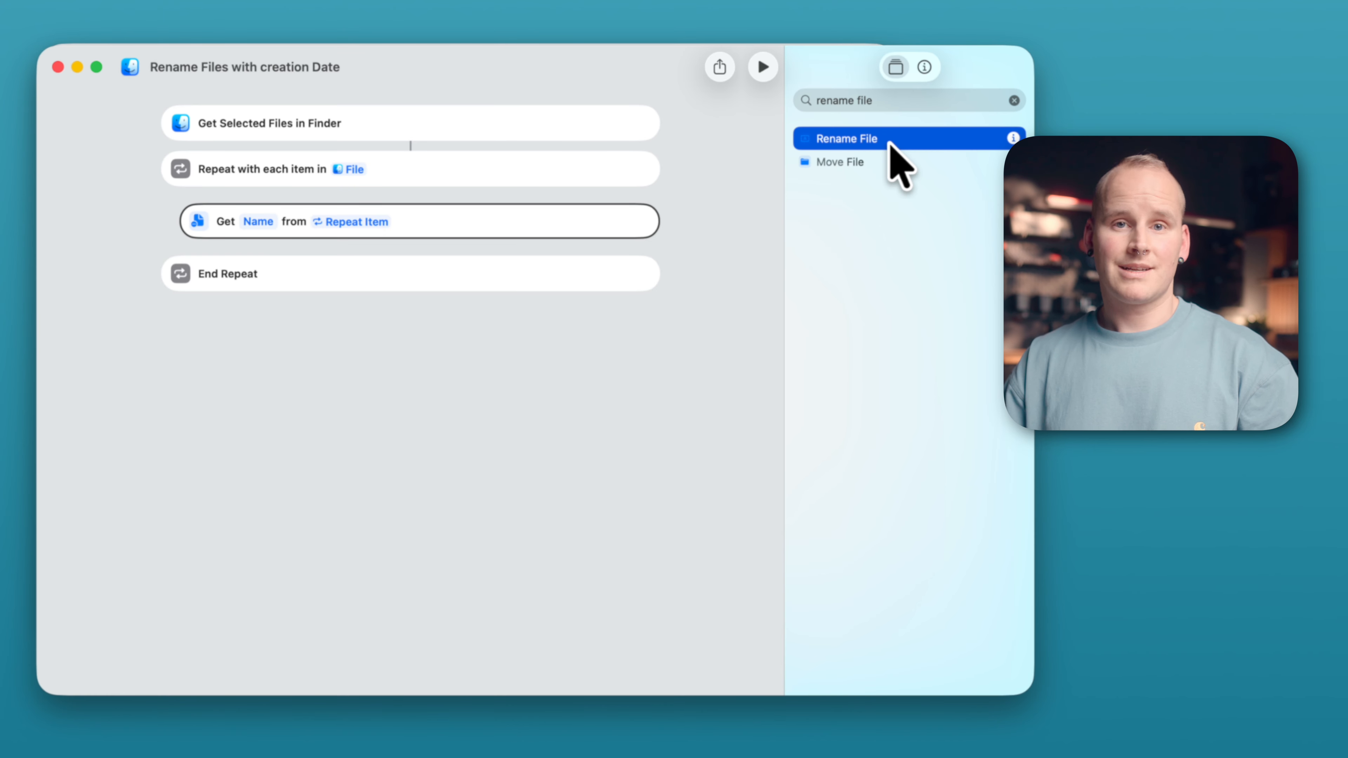
drag(890, 144, 391, 270)
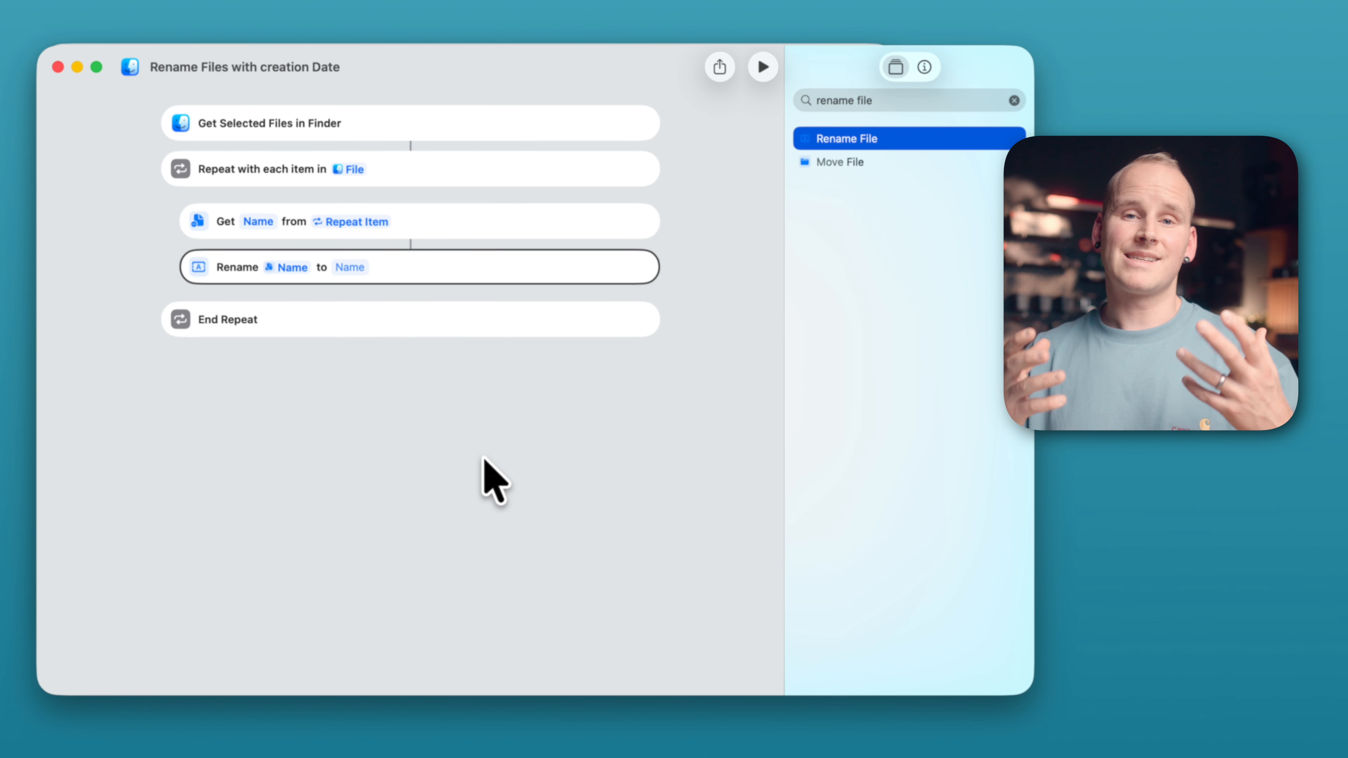
click(291, 267)
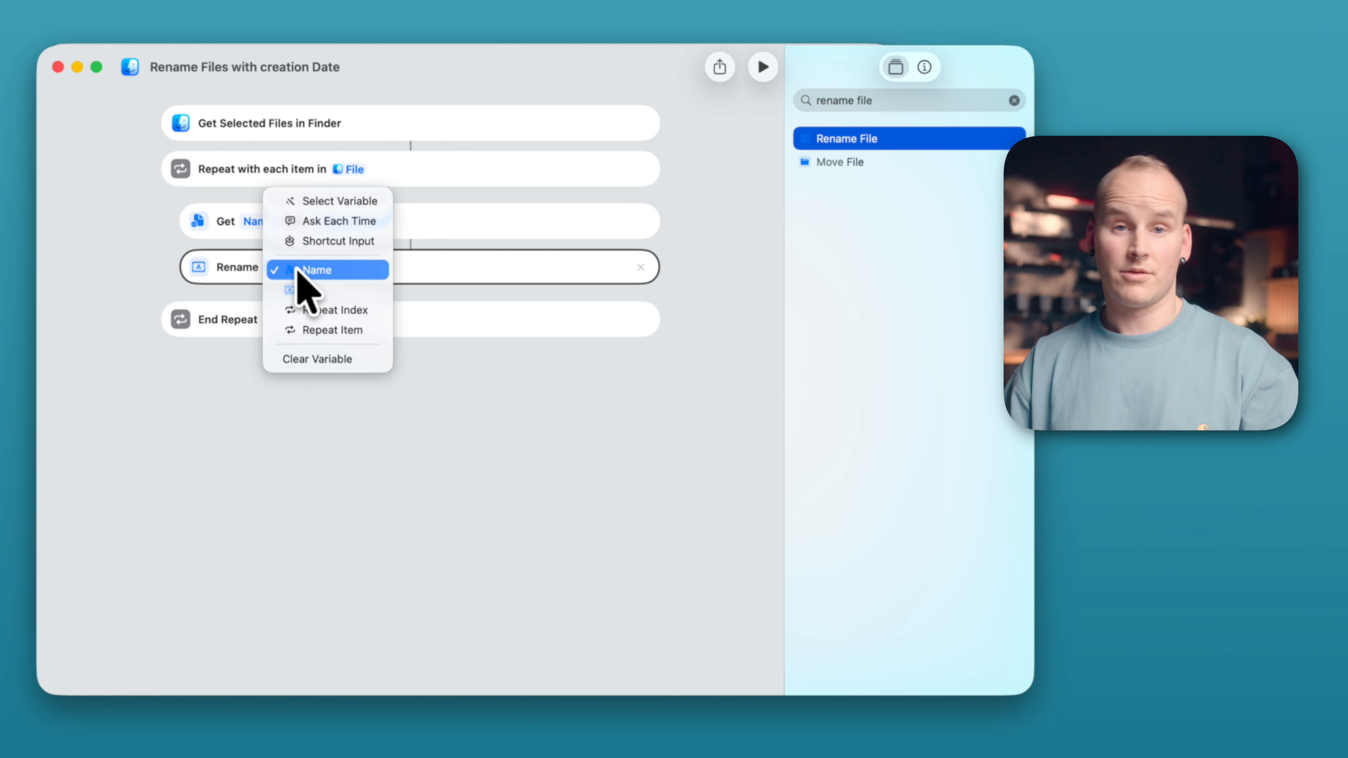
click(353, 361)
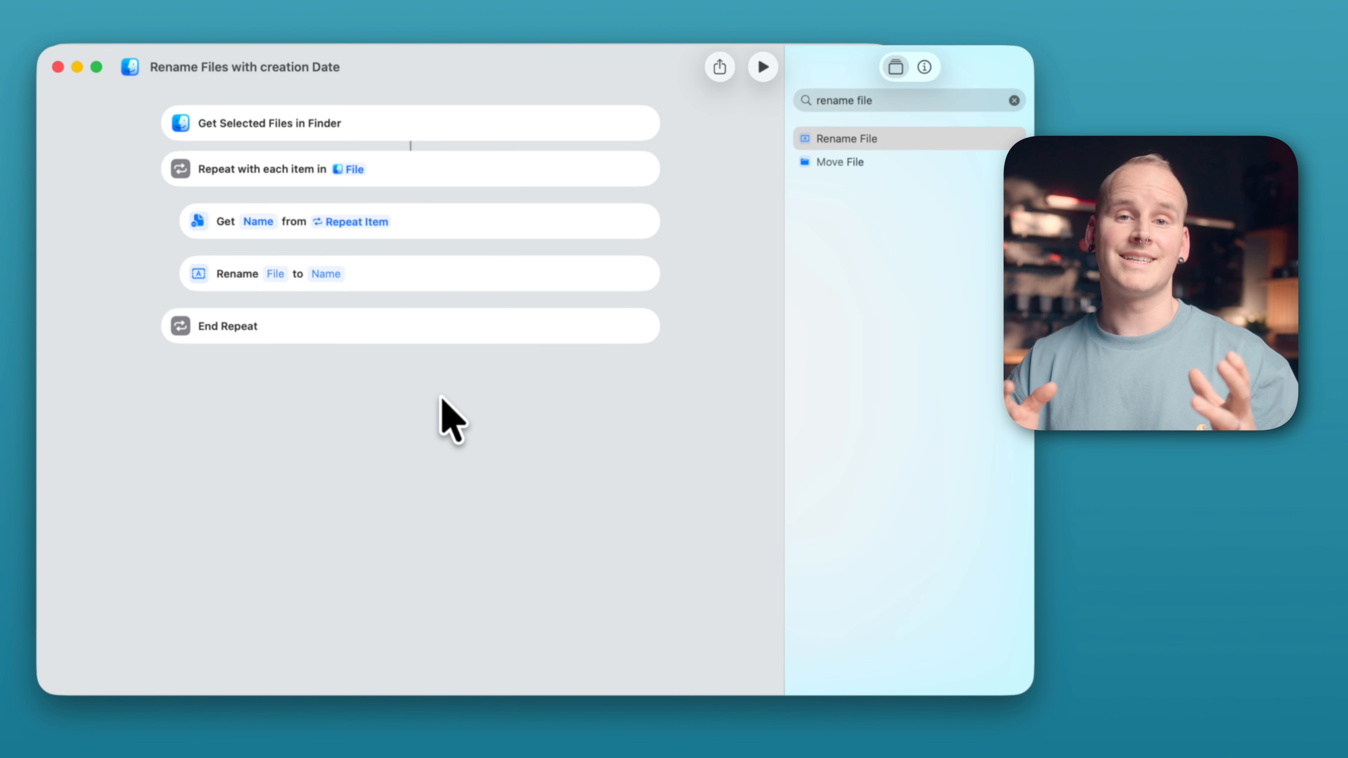
click(274, 272)
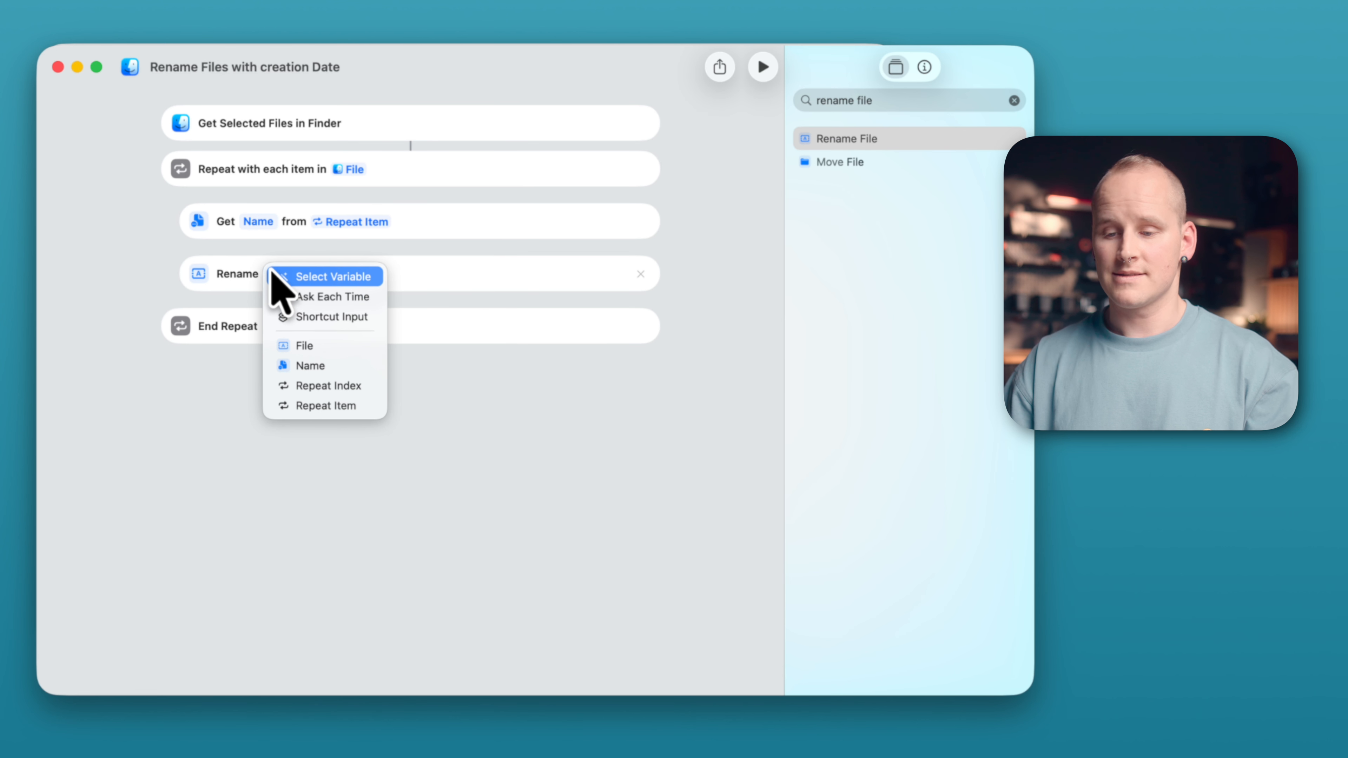
click(338, 405)
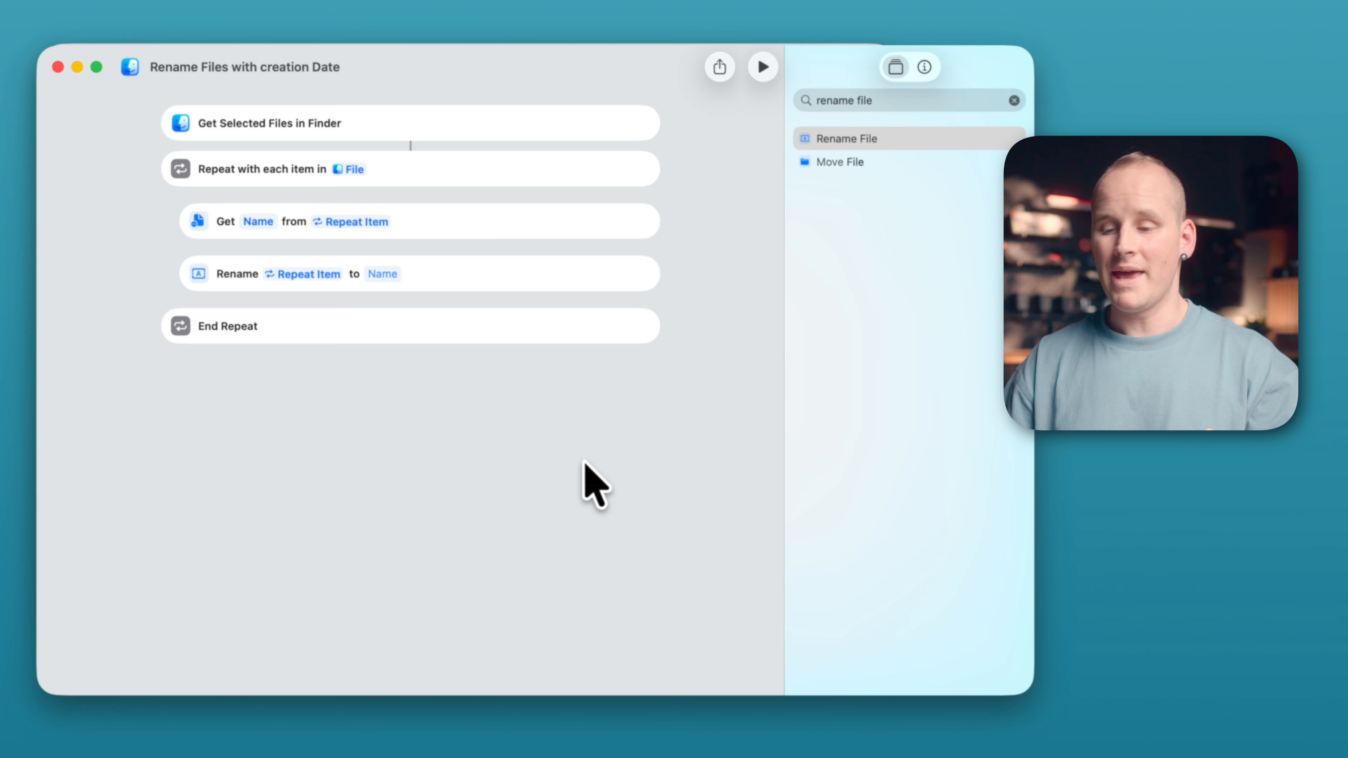
- Set the new name to the Repeat Item's Date Created, formatted as ISO 8601
click(381, 274)
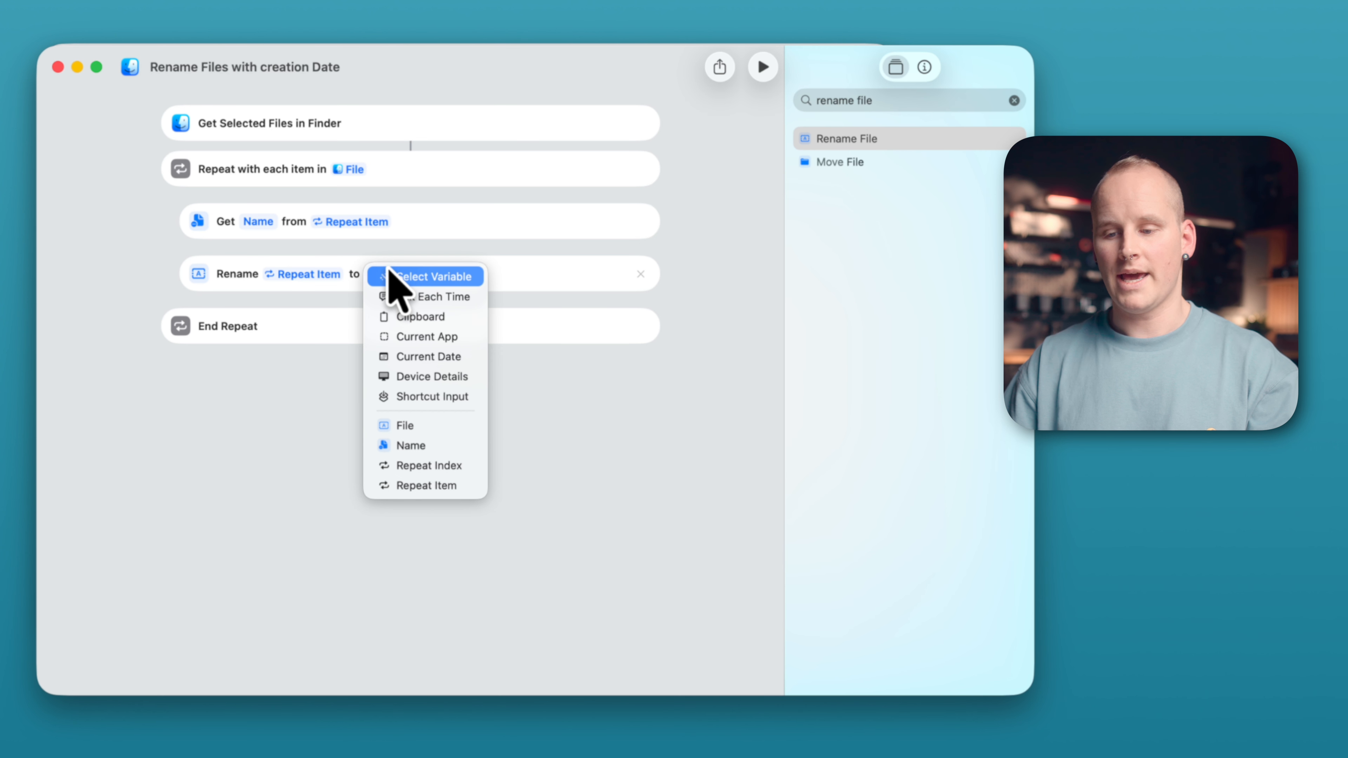
click(450, 484)
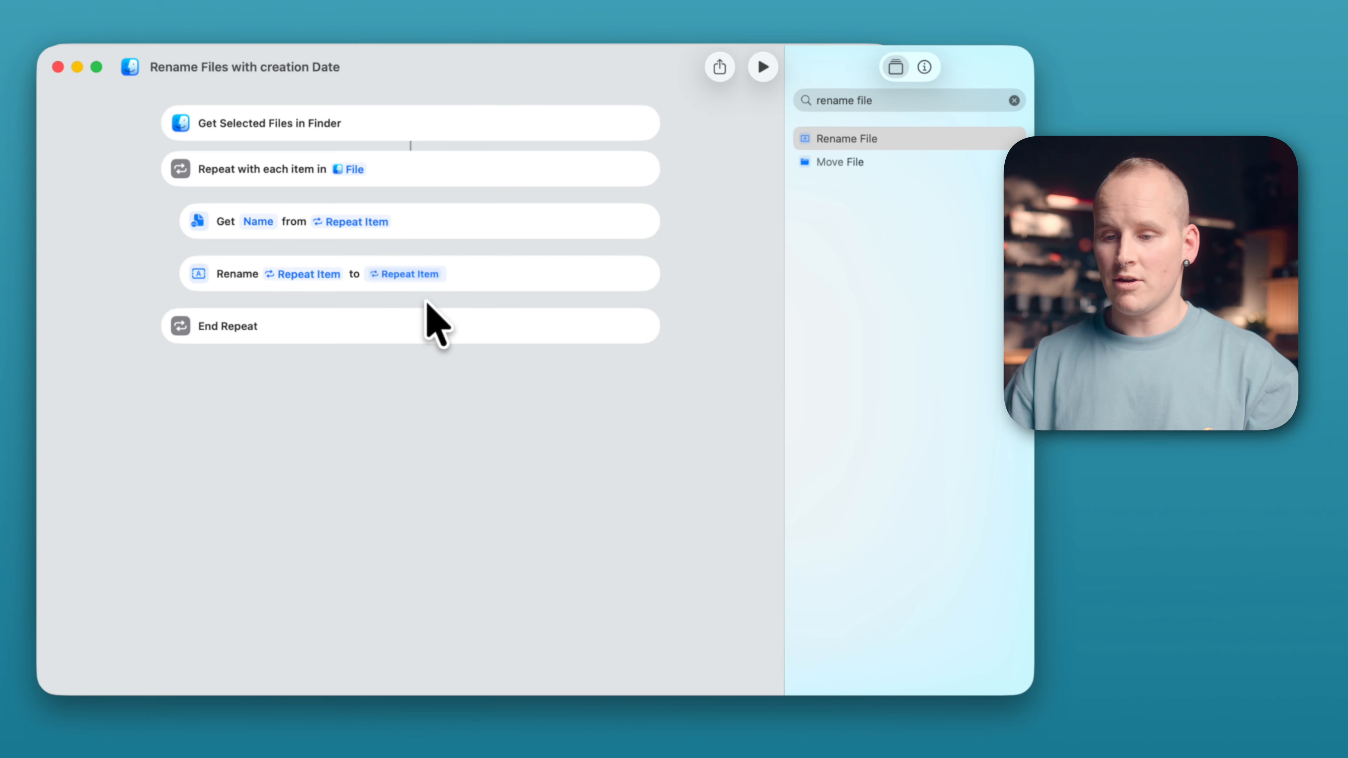
click(412, 275)
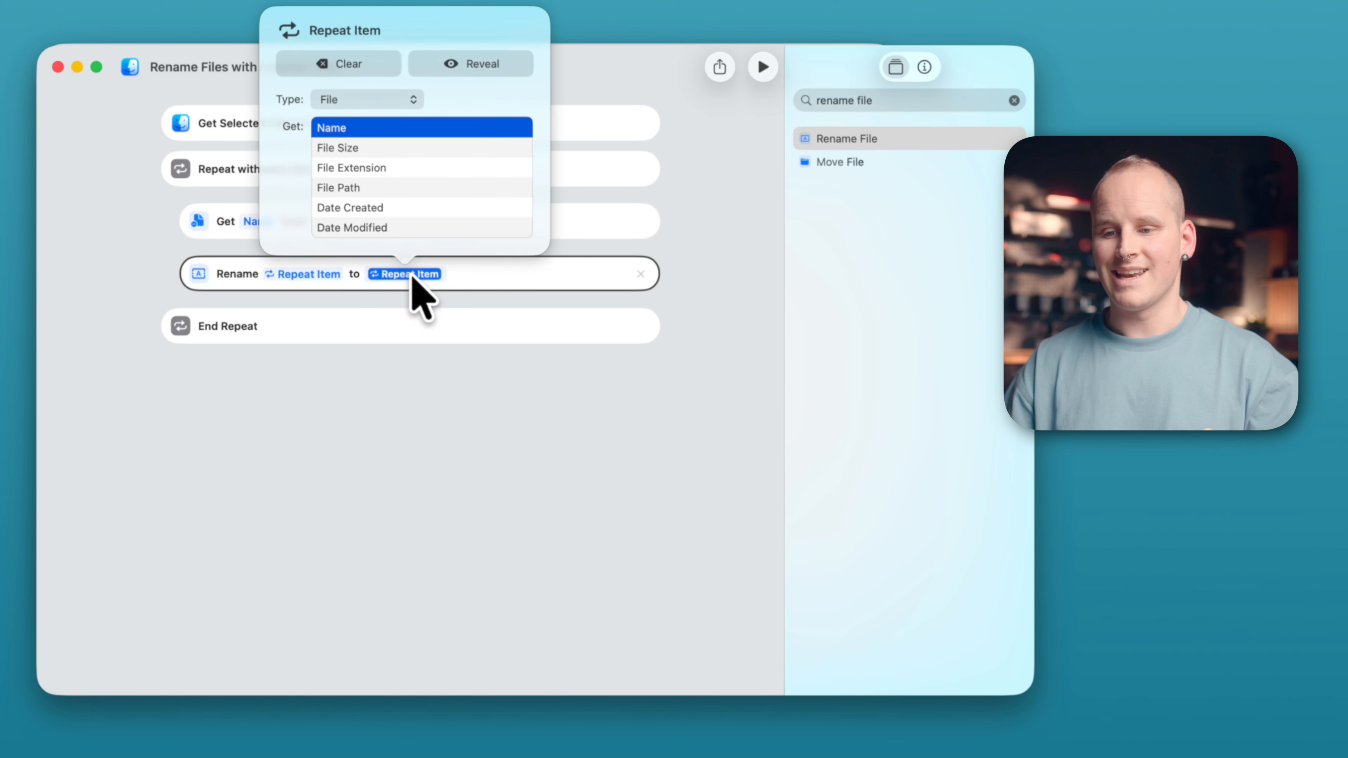
click(377, 208)
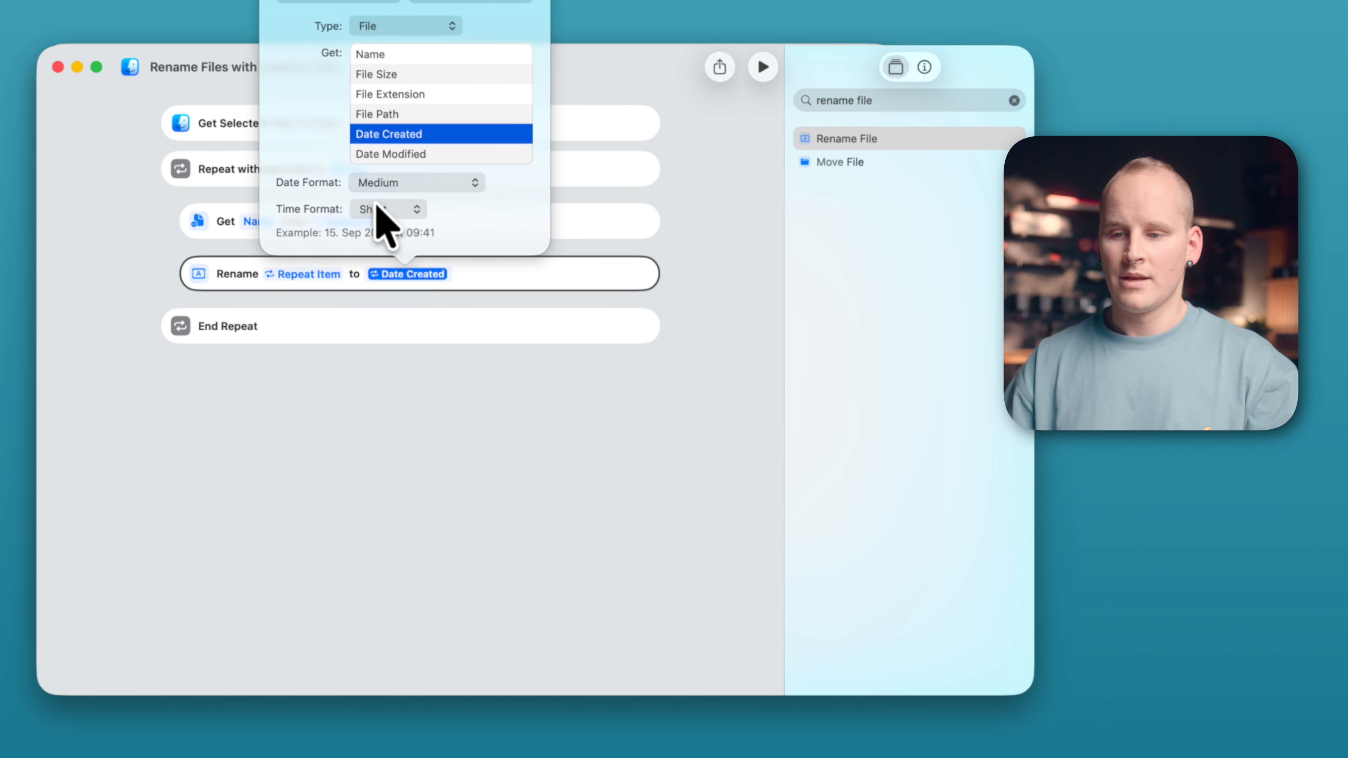
click(450, 185)
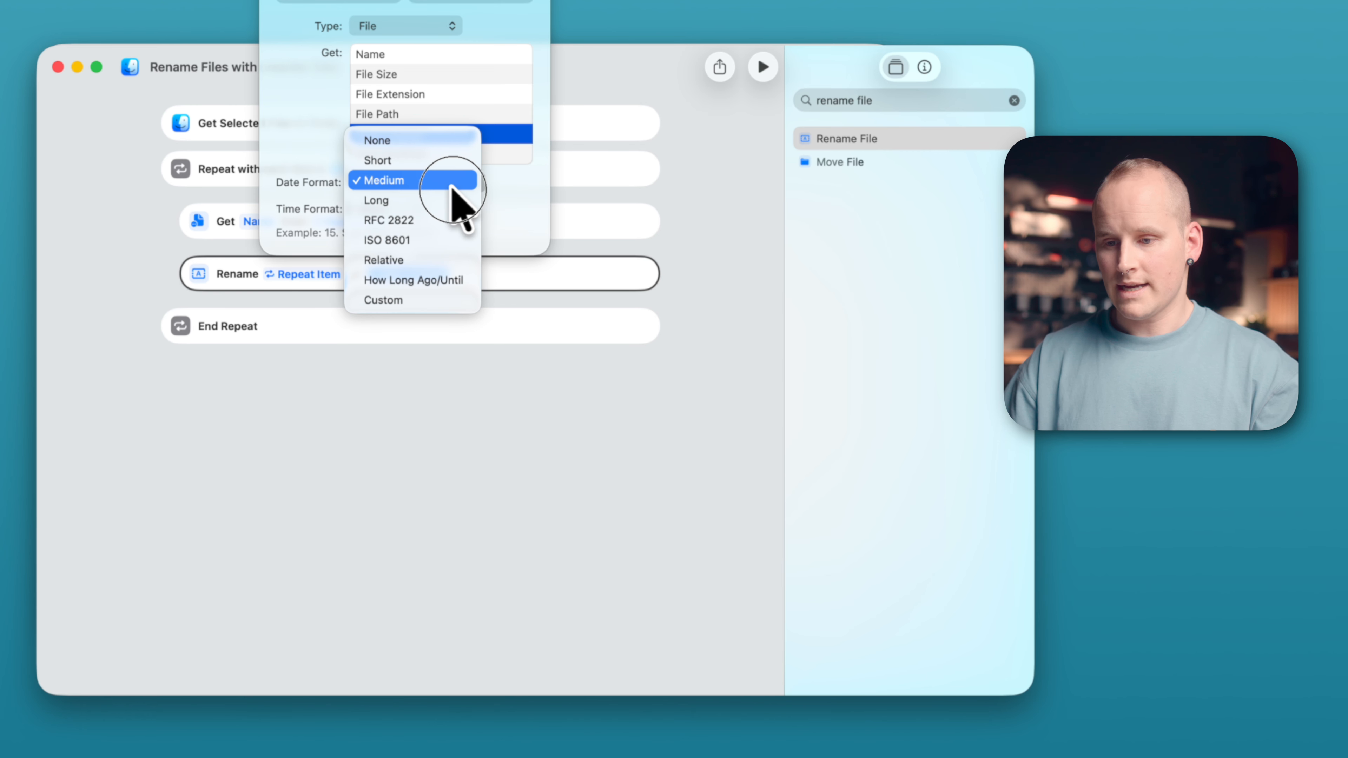
click(433, 260)
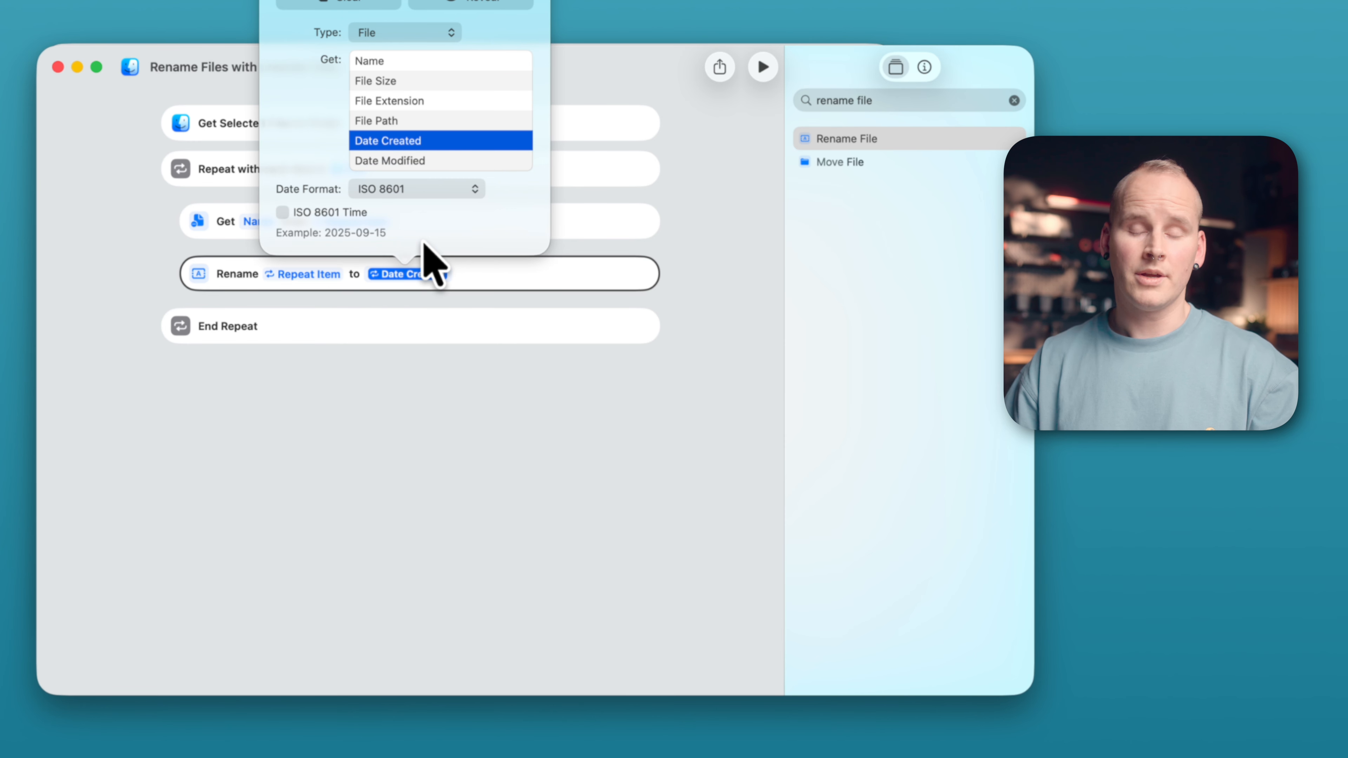
click(540, 395)
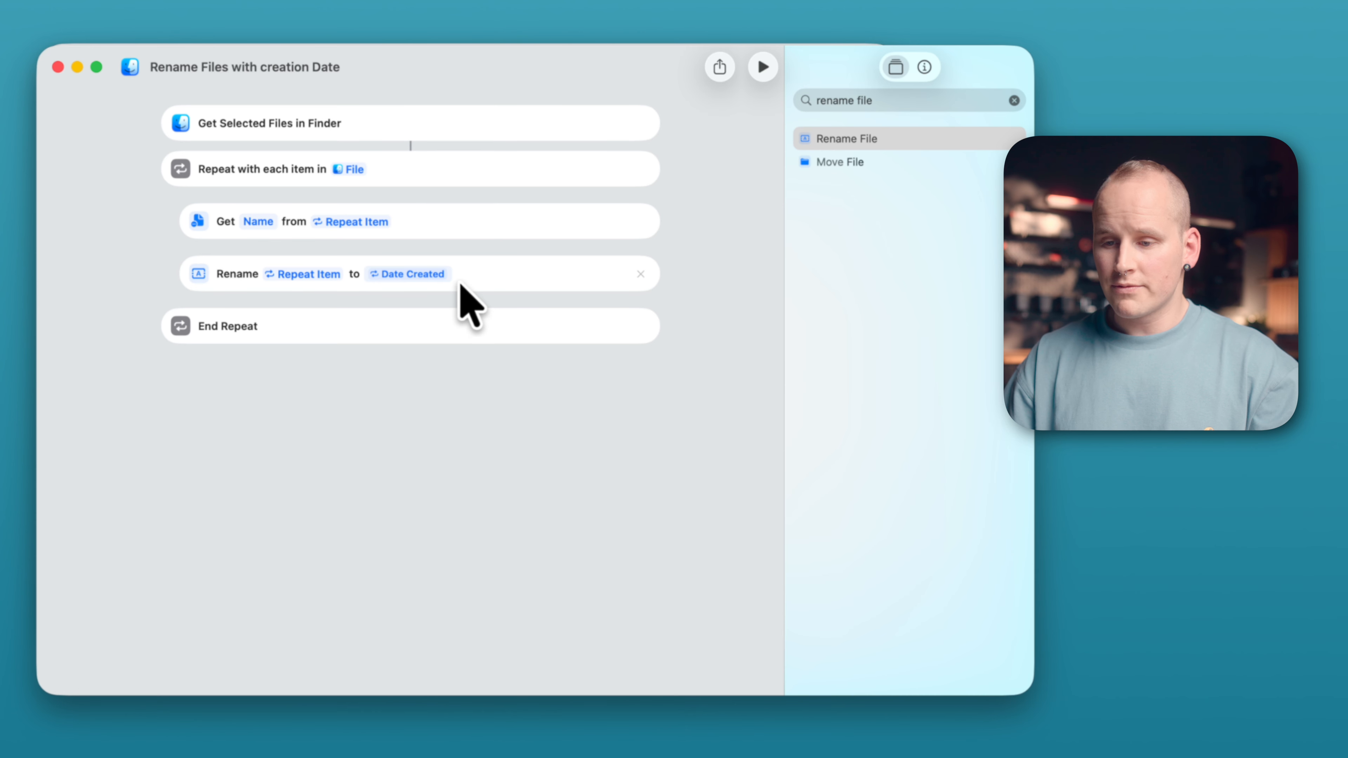
click(449, 277)
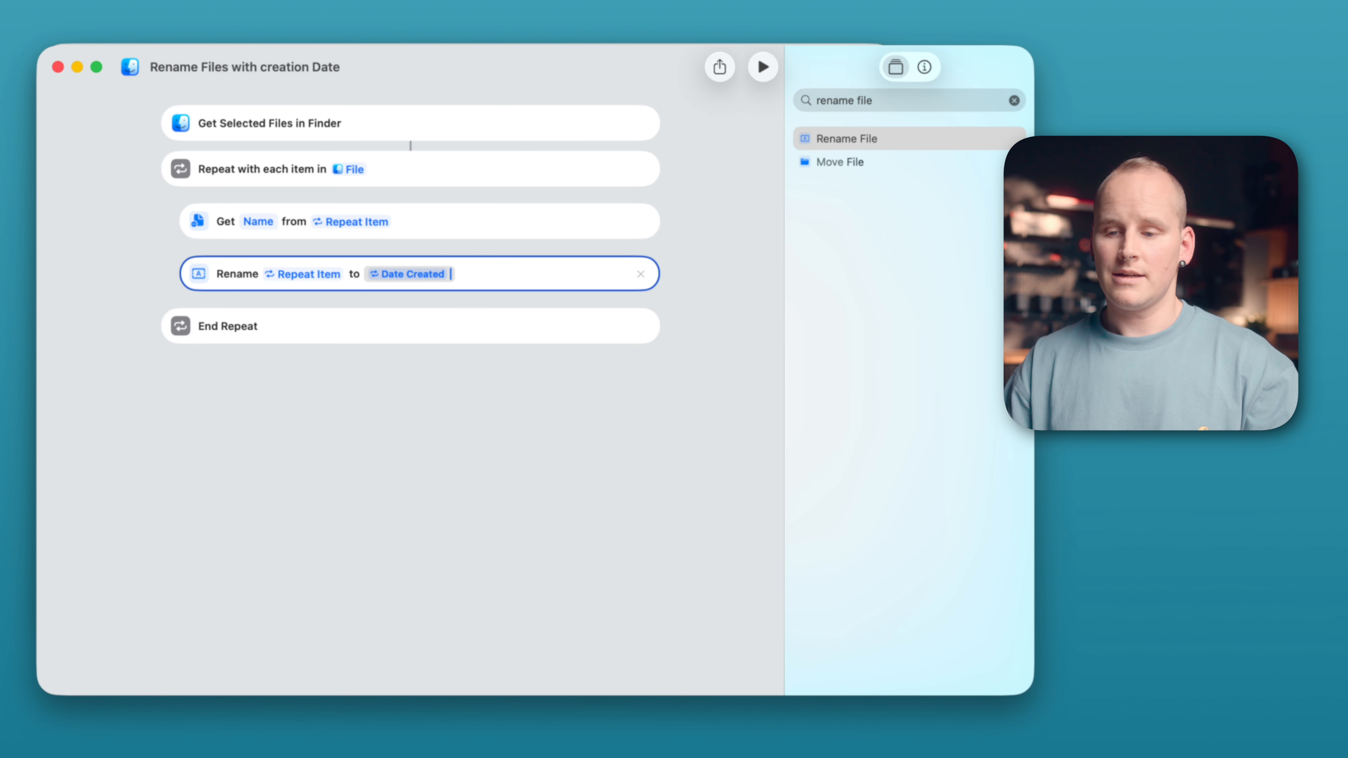
- Insert the Name variable after Date Created in the Rename action's new name
right_click(452, 274)
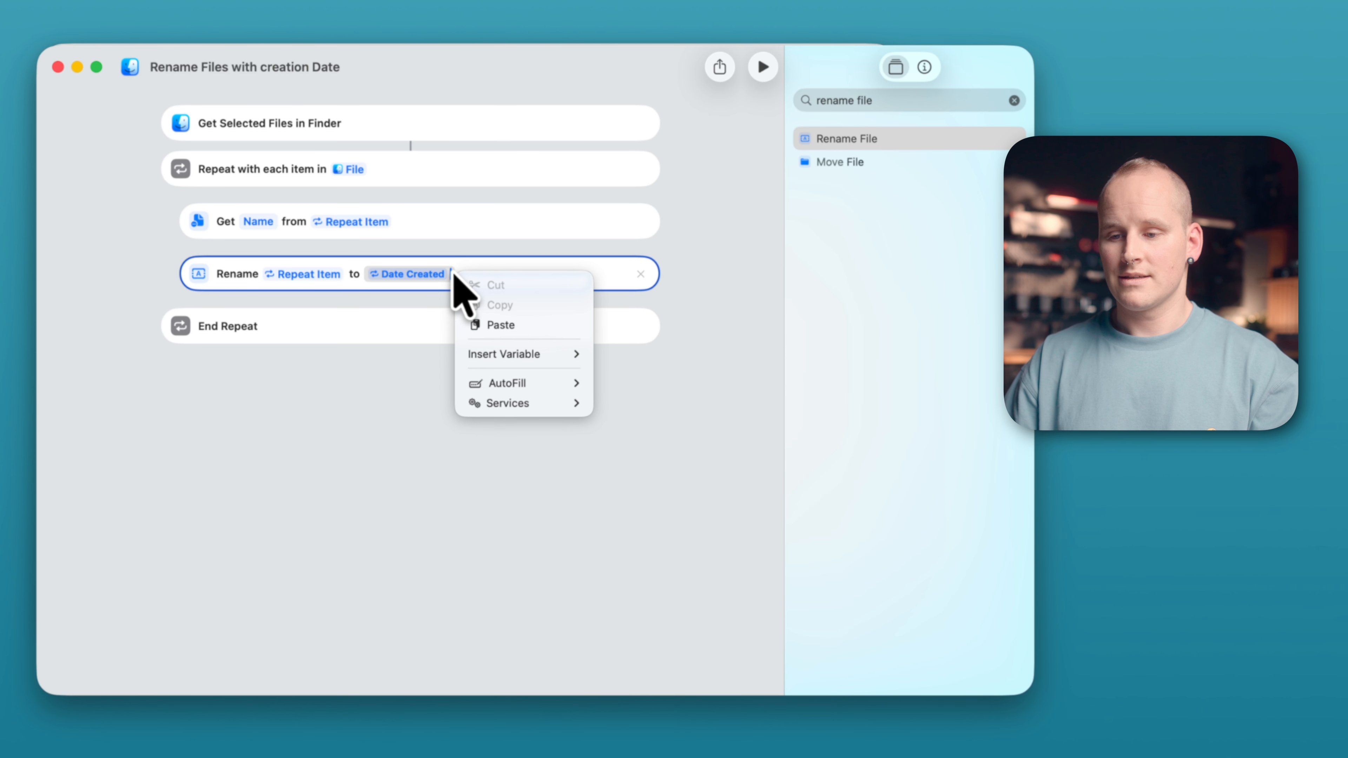
mouse_move(542, 354)
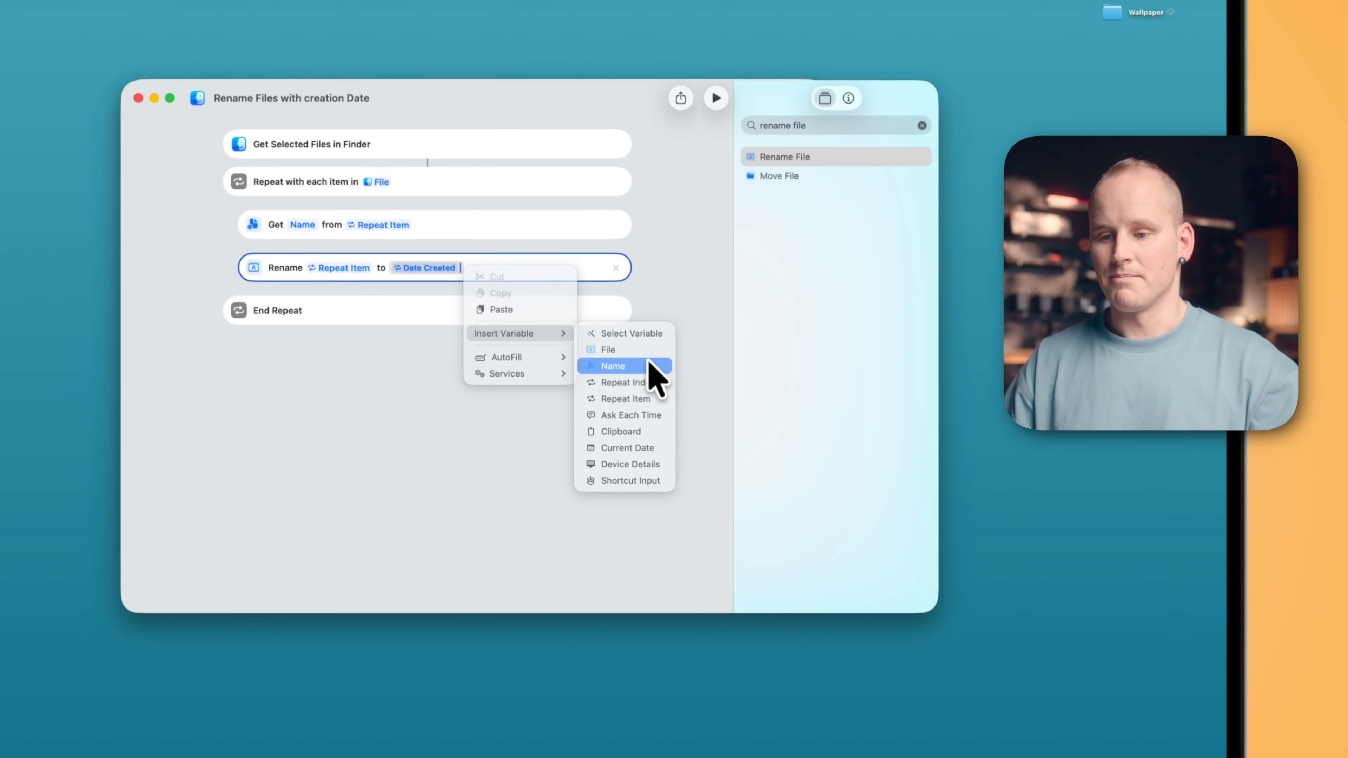
click(656, 366)
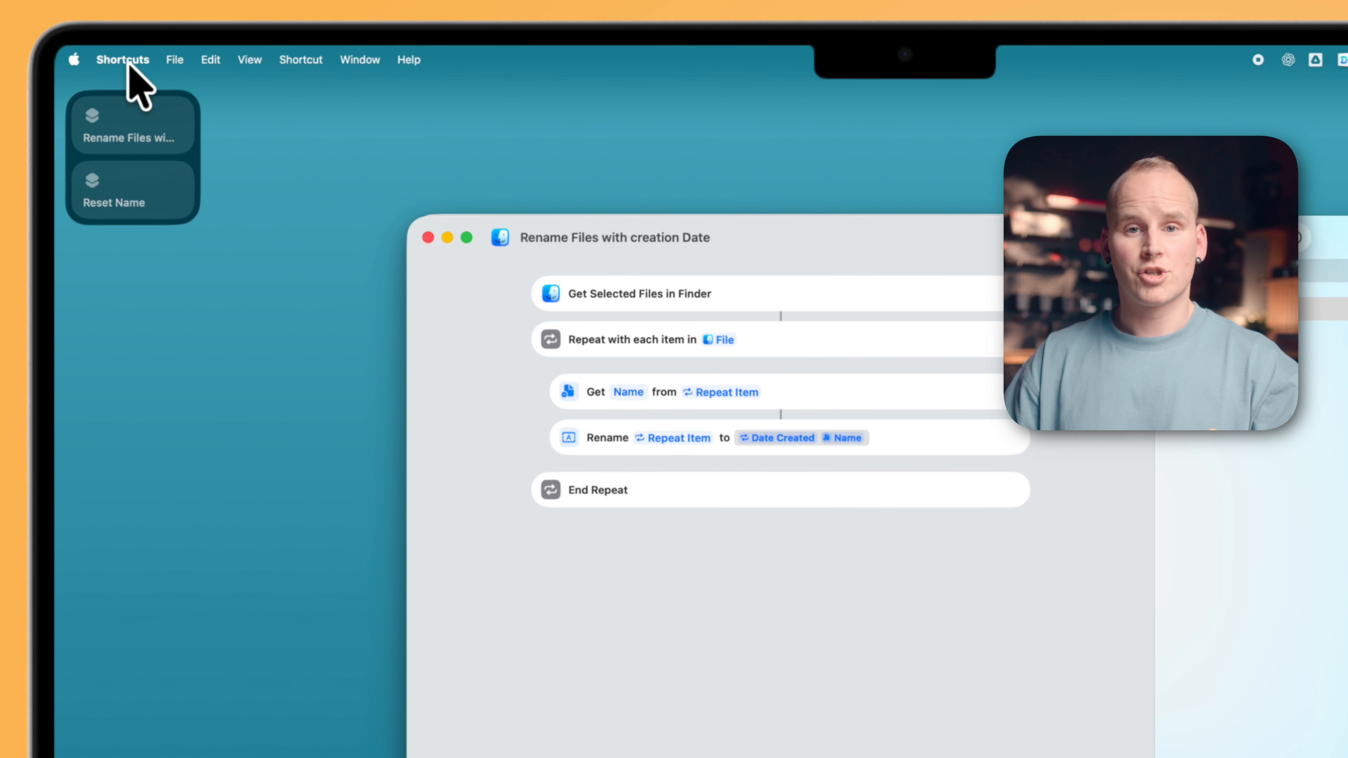
- Open the Shortcuts settings and look at the Advanced section
click(116, 52)
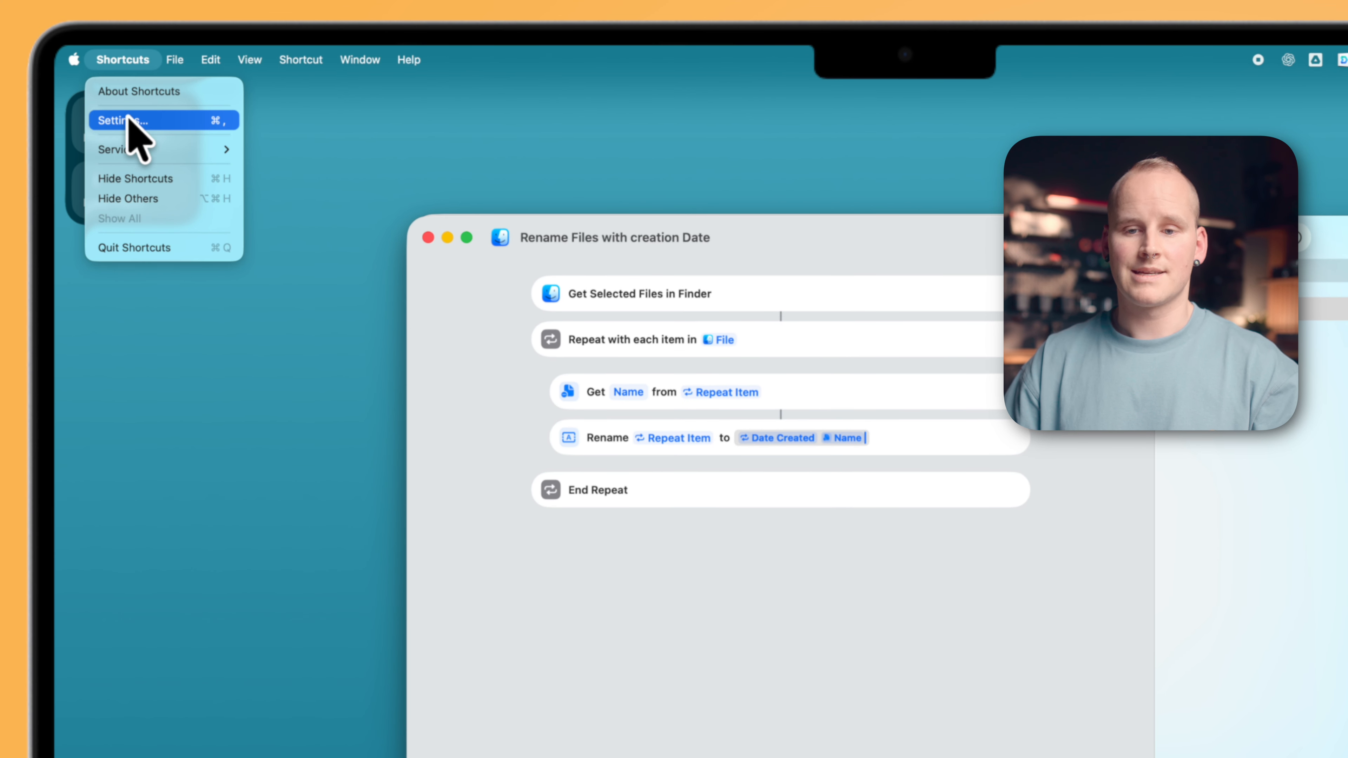
click(160, 120)
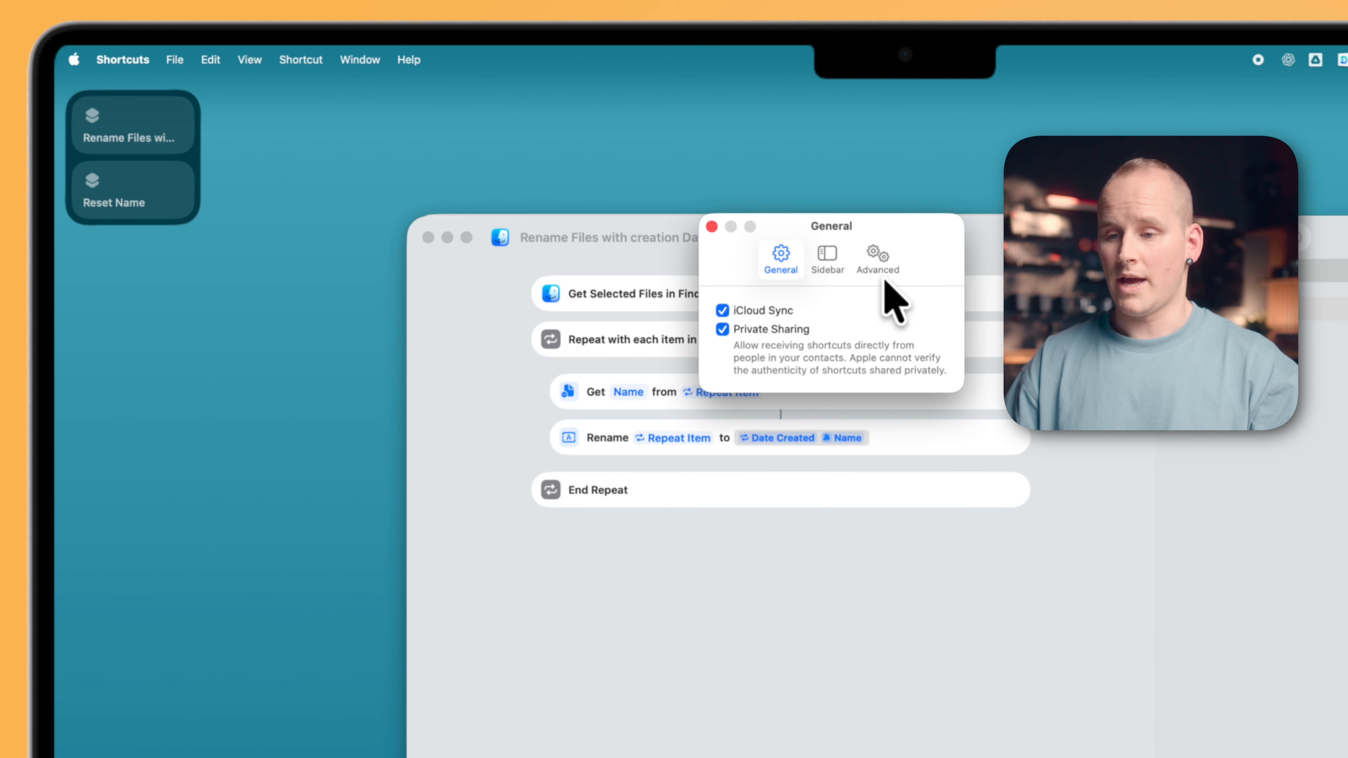
click(879, 265)
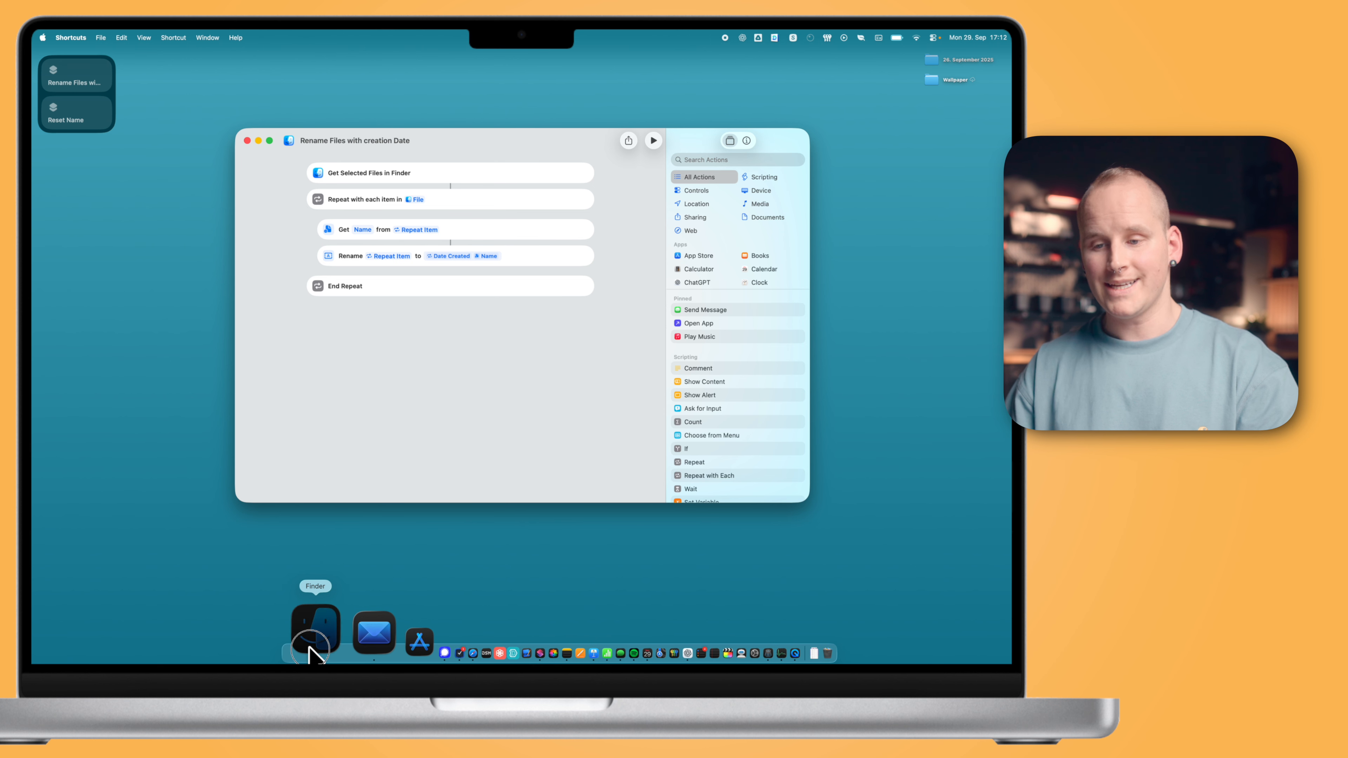
- Switch to Finder with the files selected and run the Reset Name shortcut from its desktop widget
click(310, 649)
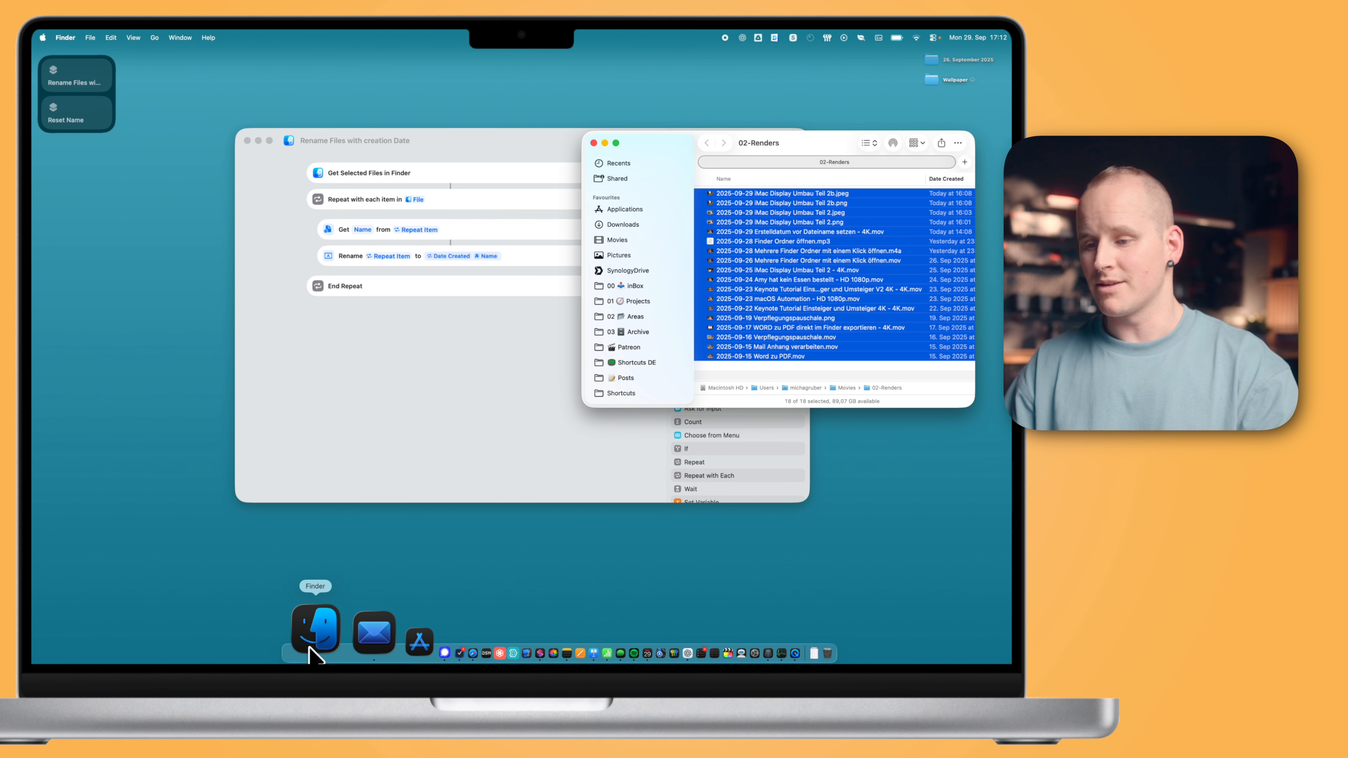
click(77, 122)
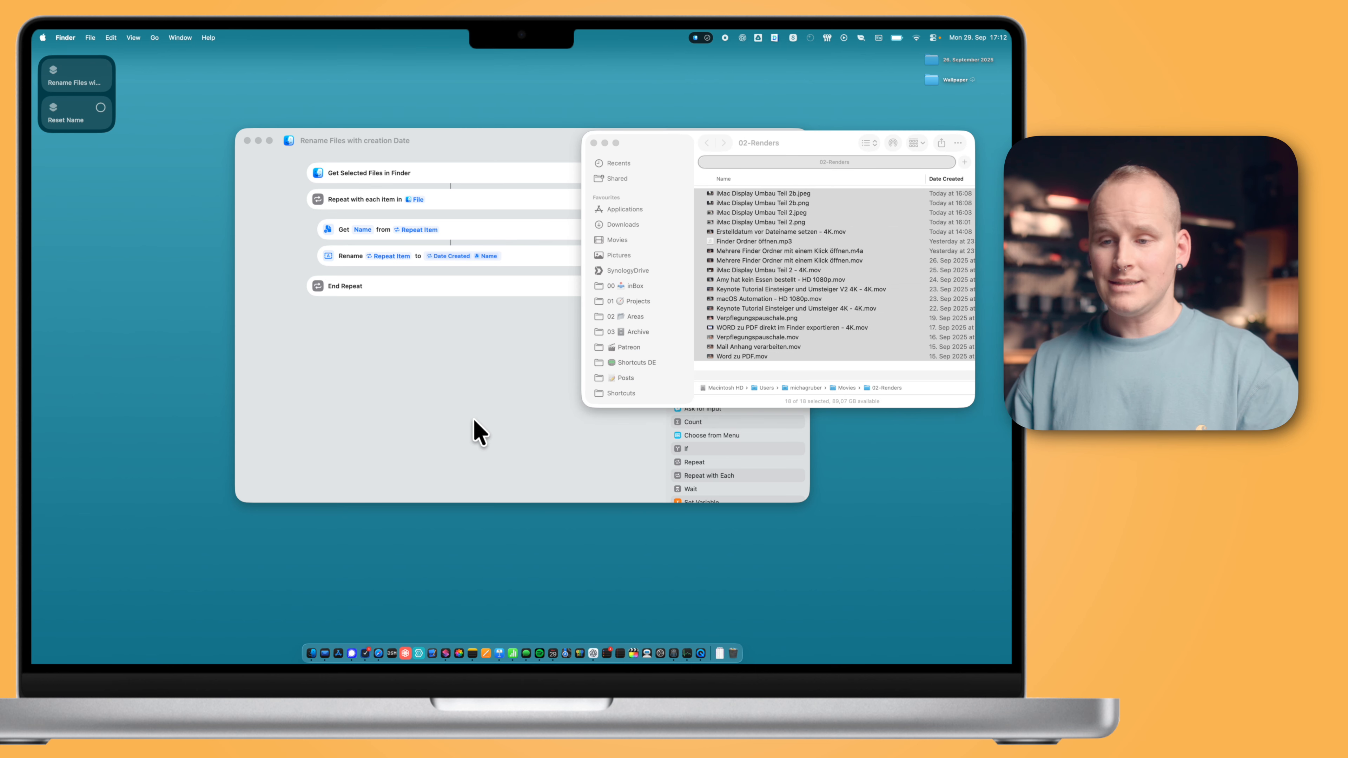
- Run the Rename Files with creation Date shortcut and always allow it to rename the Finder items
click(473, 430)
drag(564, 143, 383, 136)
click(476, 134)
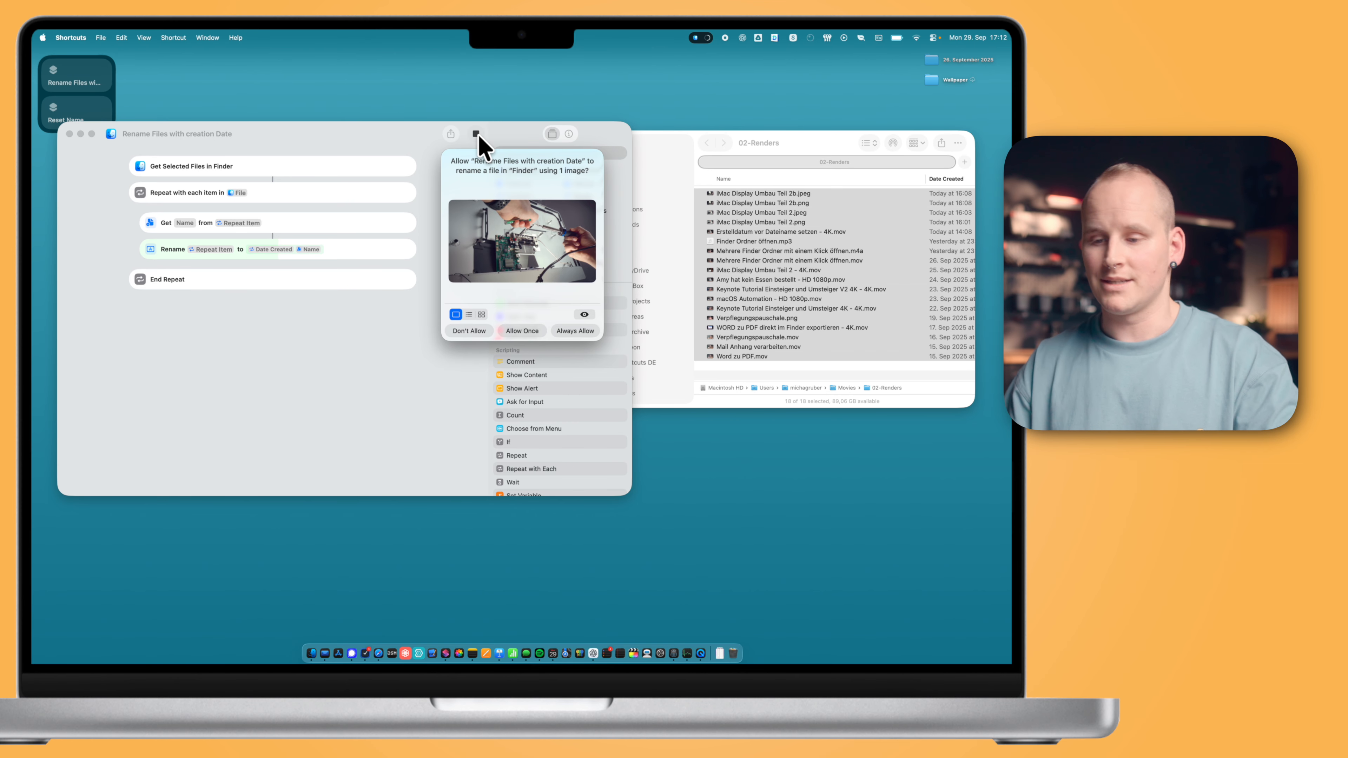
click(583, 329)
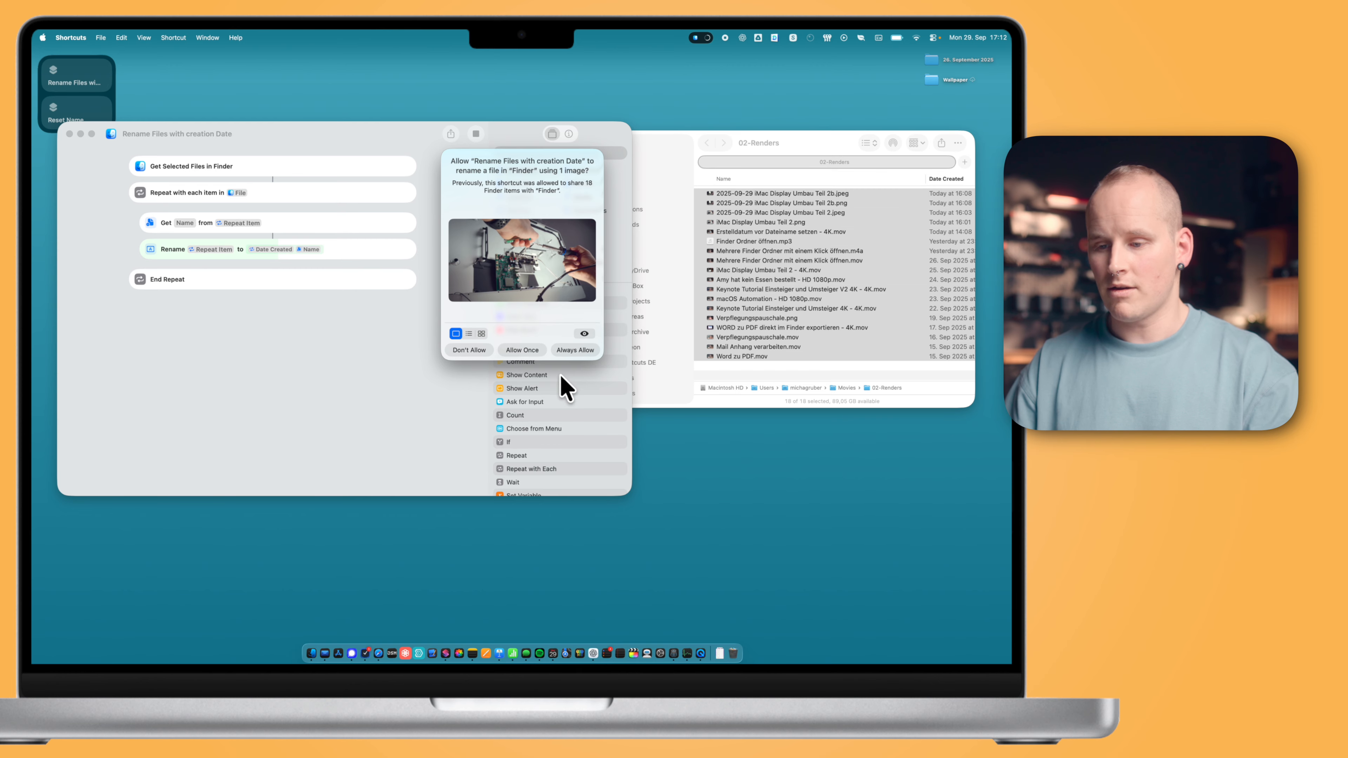
click(583, 350)
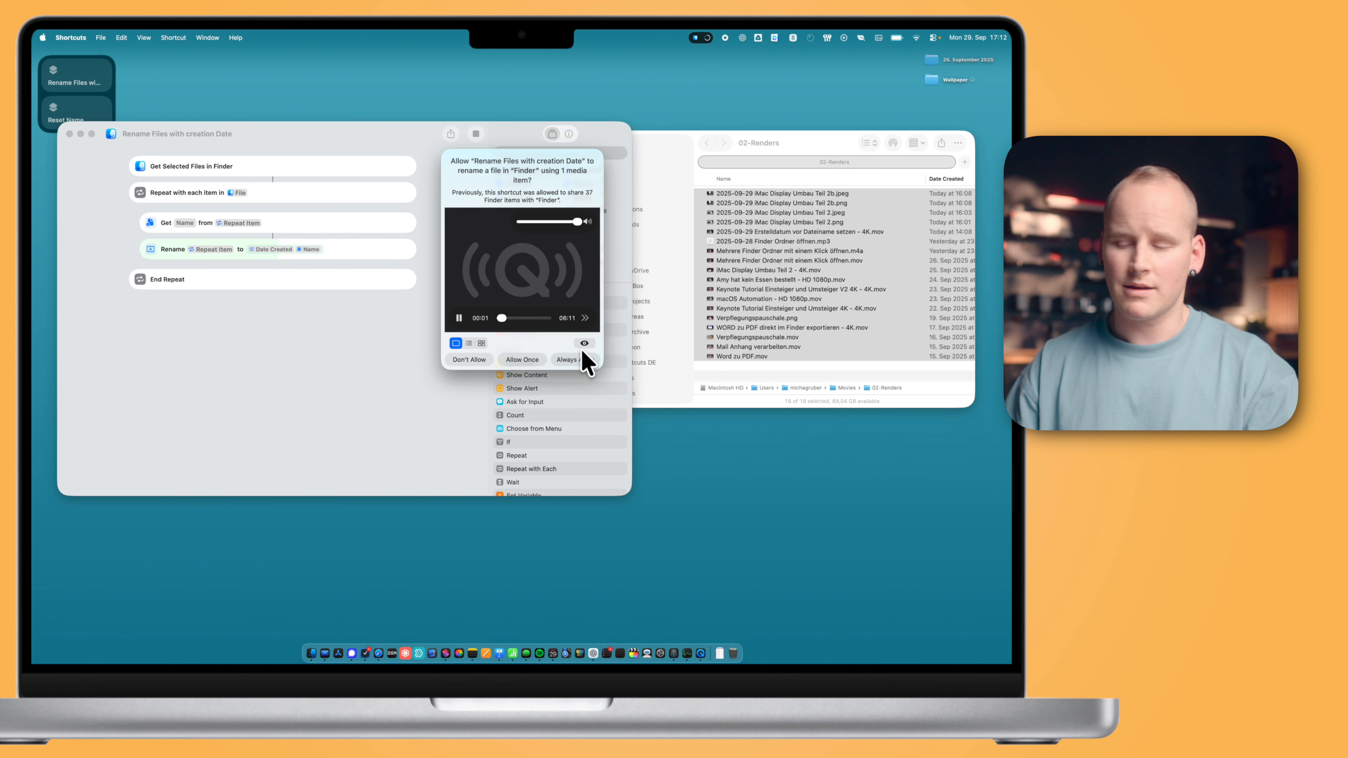
click(577, 362)
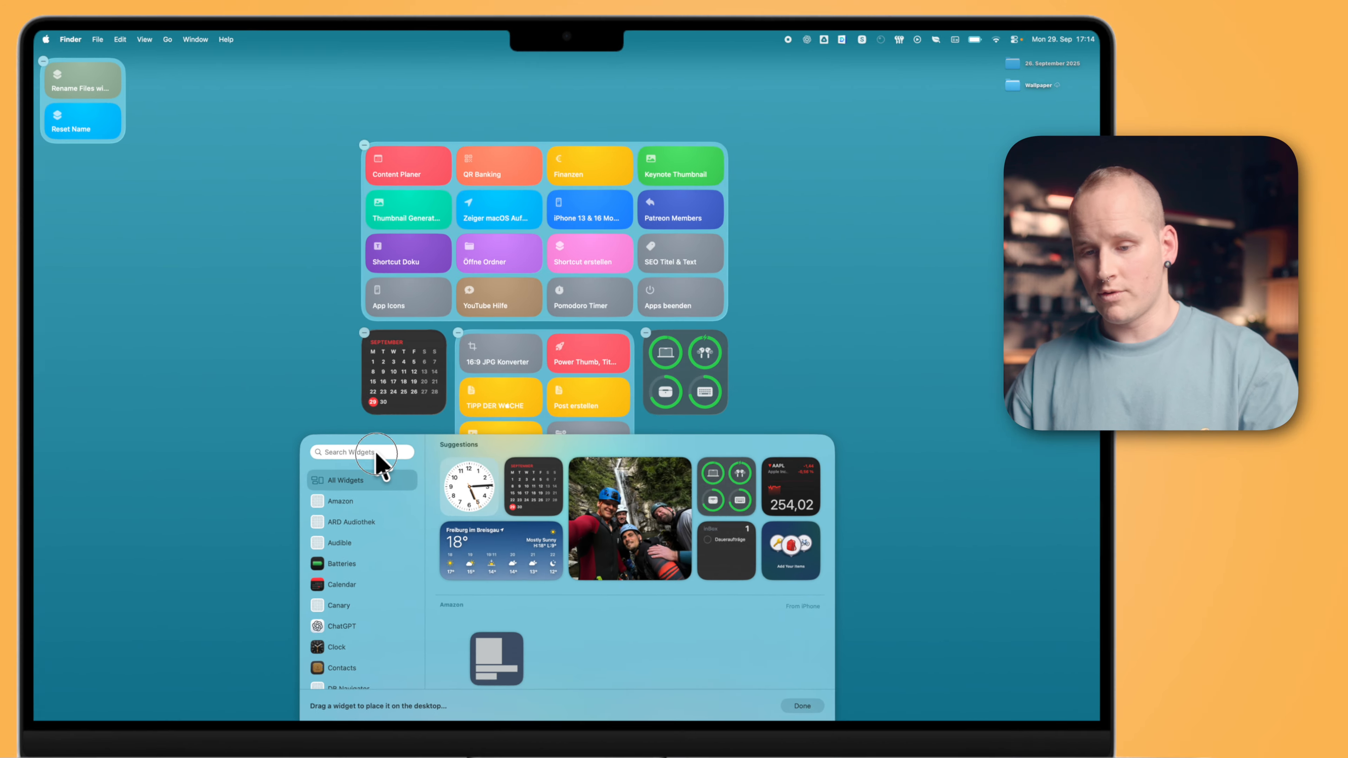
- Open the desktop widget gallery, search for shortcut widgets and pick a Shortcuts Folder widget
click(551, 660)
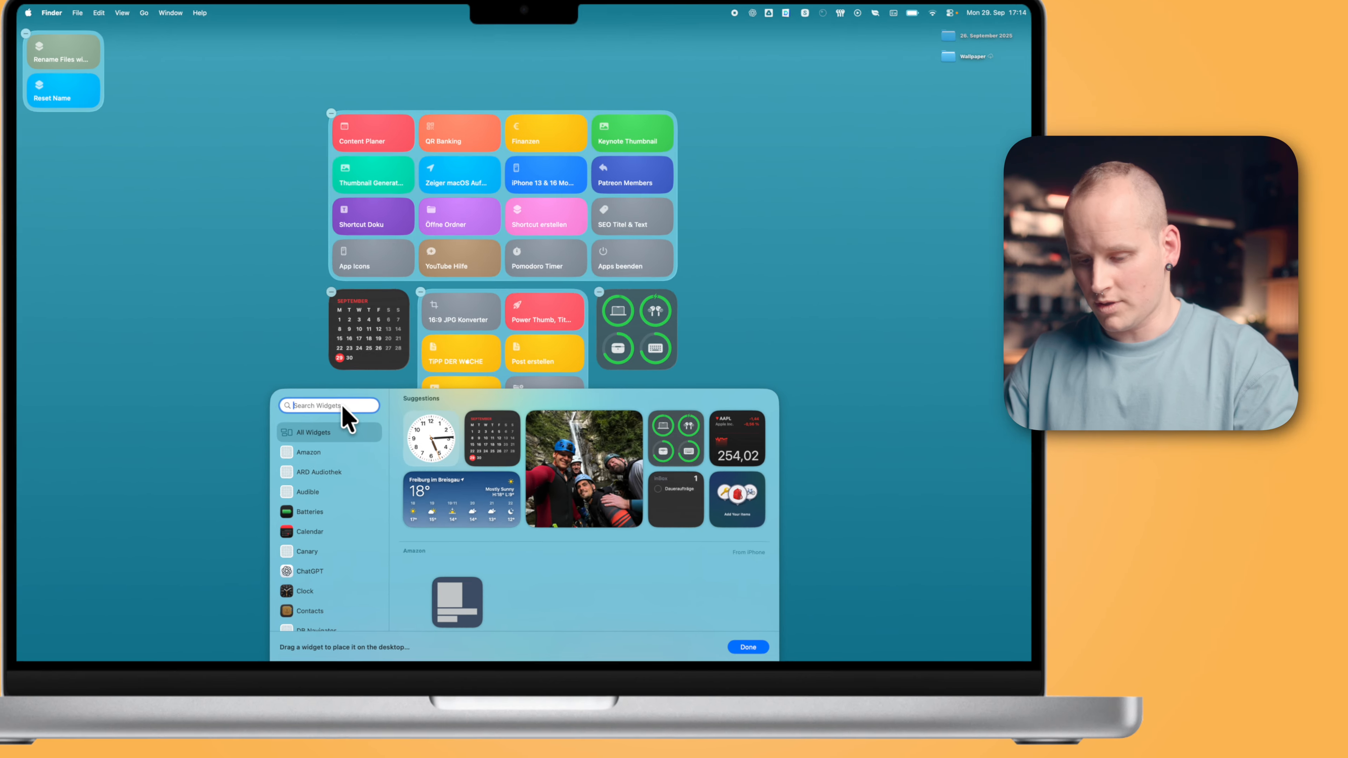
text(shortcut)
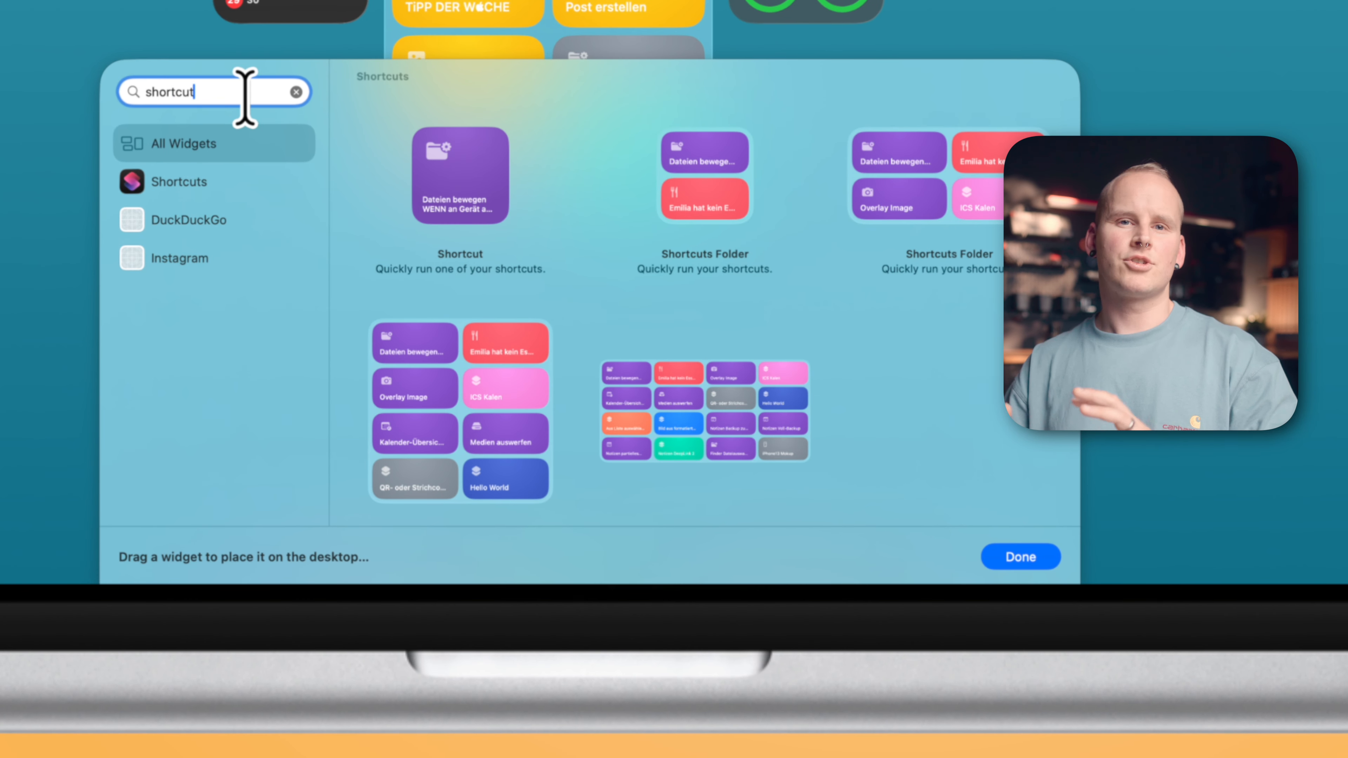
mouse_move(469, 206)
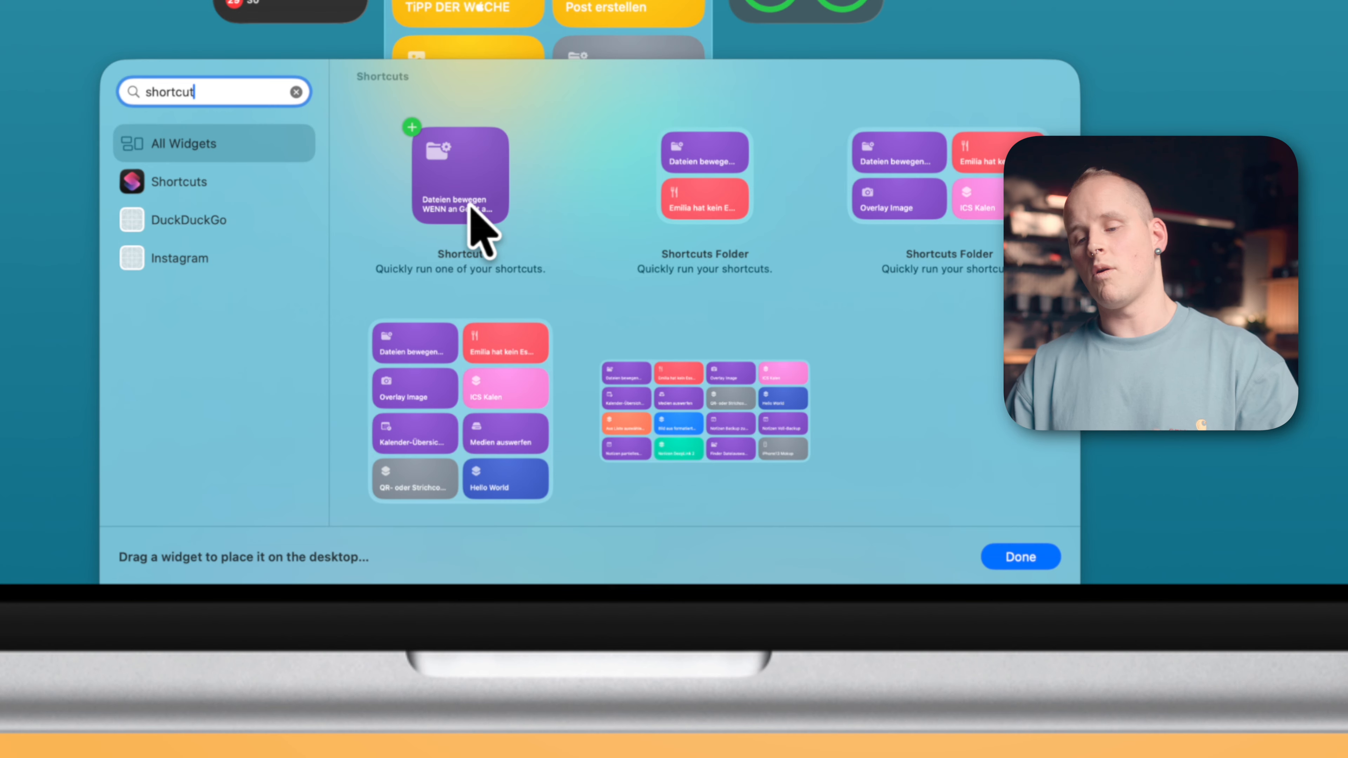
mouse_move(675, 212)
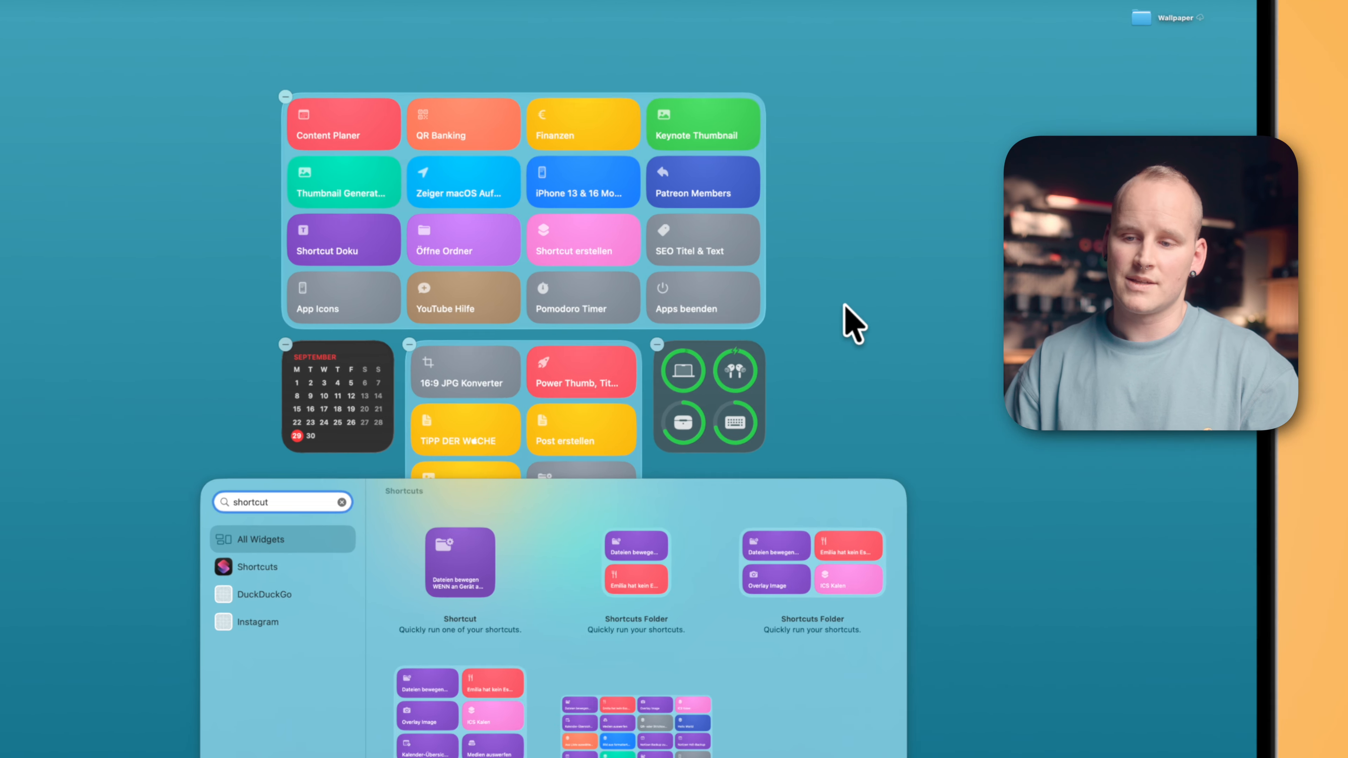
click(745, 247)
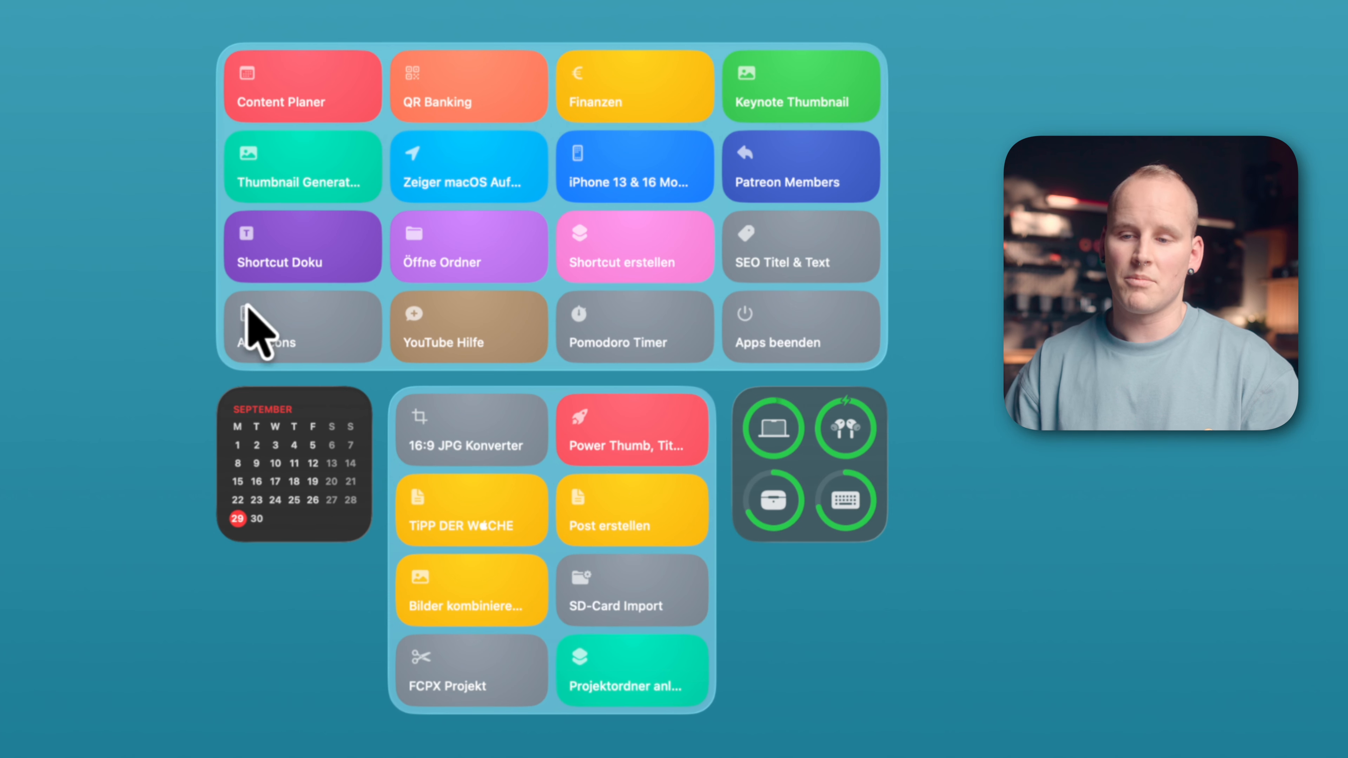